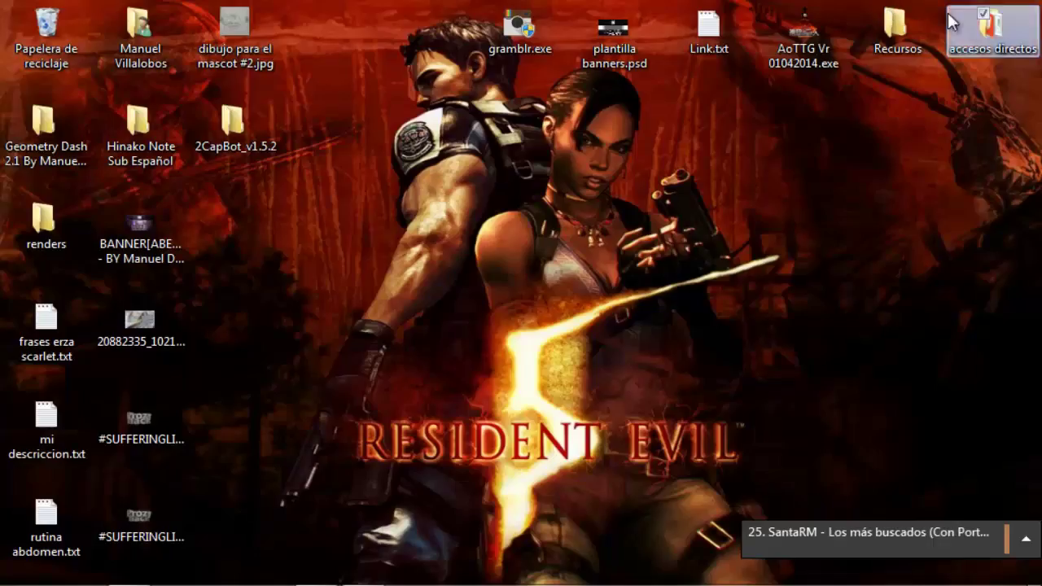
# Place the Prozy hack 3D text image in the banner, scaled down to sit in the middle band.
pyautogui.moveTo(140, 508); pyautogui.dragTo(464, 332)
pyautogui.moveTo(419, 47); pyautogui.dragTo(370, 47)
pyautogui.press('Return')
pyautogui.press('F7')
pyautogui.press('F7')
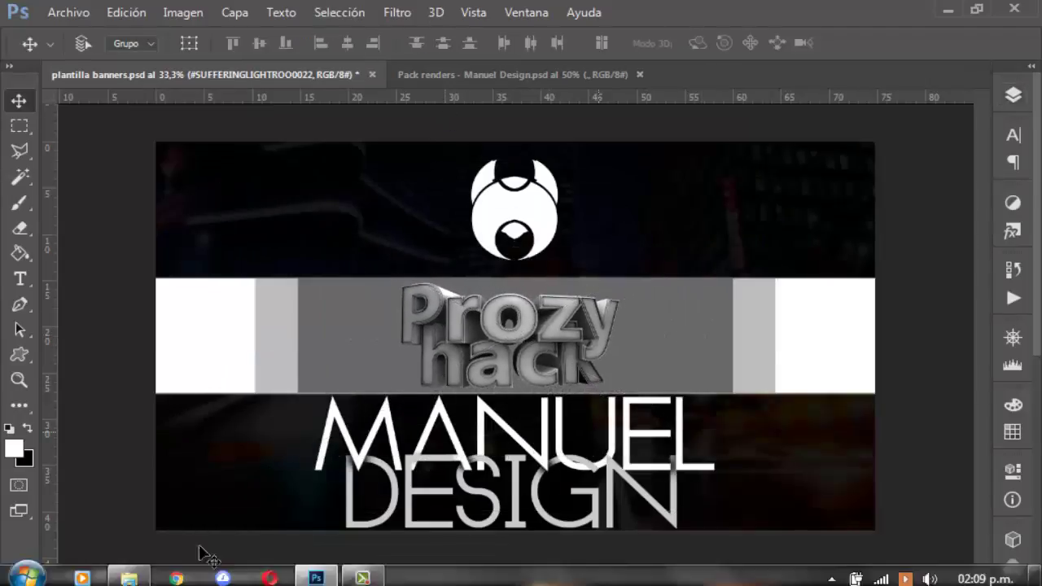
# Place the GTA V robbery image at 50% on the right side of the band.
pyautogui.click(201, 568)
pyautogui.moveTo(829, 387); pyautogui.dragTo(379, 324)
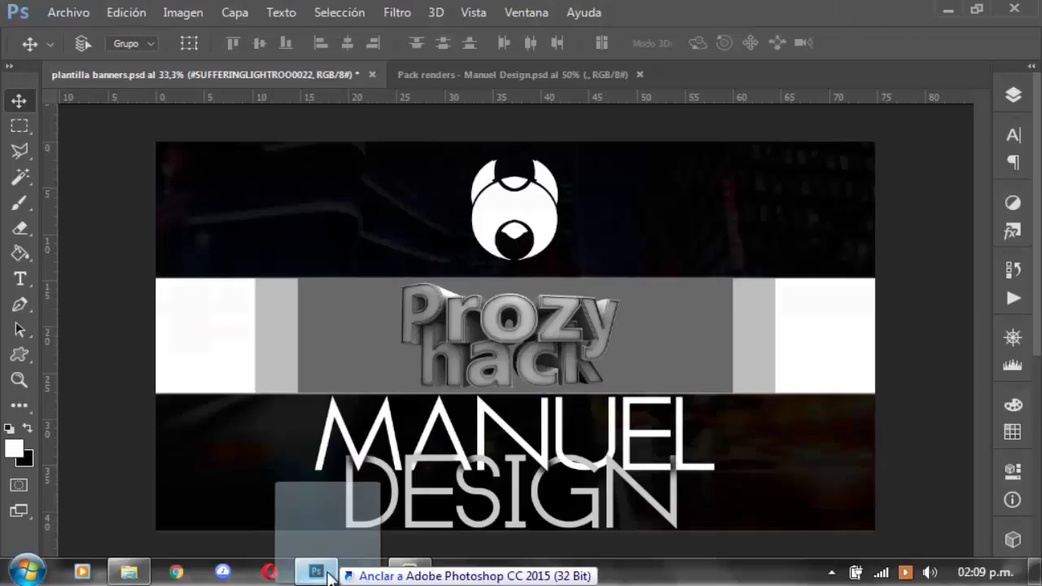
pyautogui.write('50')
pyautogui.press('Return')
pyautogui.moveTo(467, 372)
pyautogui.mouseDown()
pyautogui.moveTo(664, 373)
pyautogui.moveTo(631, 373)
pyautogui.mouseUp()
pyautogui.press('Return')
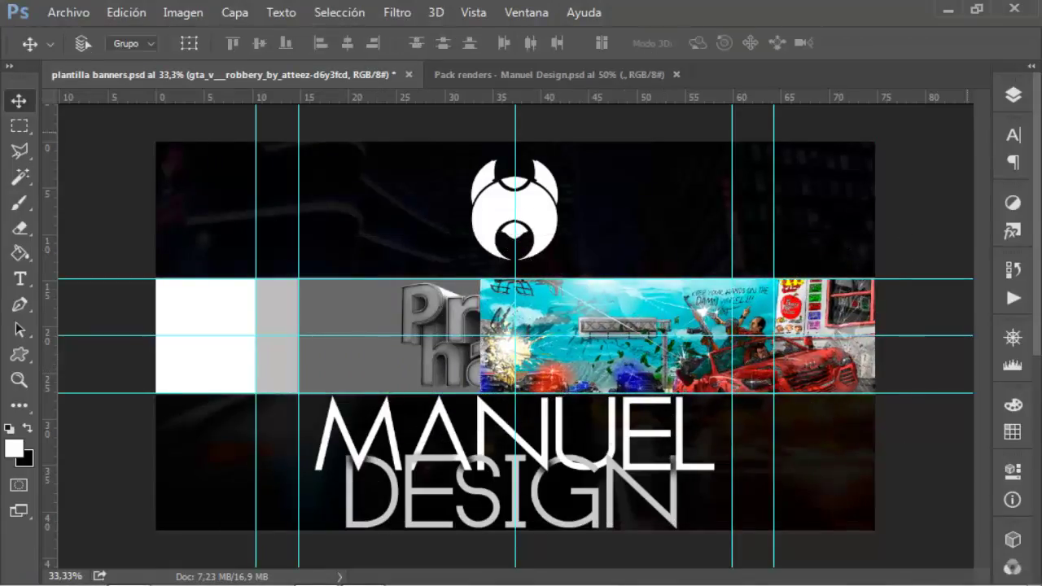
# Place the Call of Duty image flipped horizontally, resized to fill the band's left side.
pyautogui.click(200, 567)
pyautogui.moveTo(952, 298); pyautogui.dragTo(465, 310)
pyautogui.rightClick(465, 309)
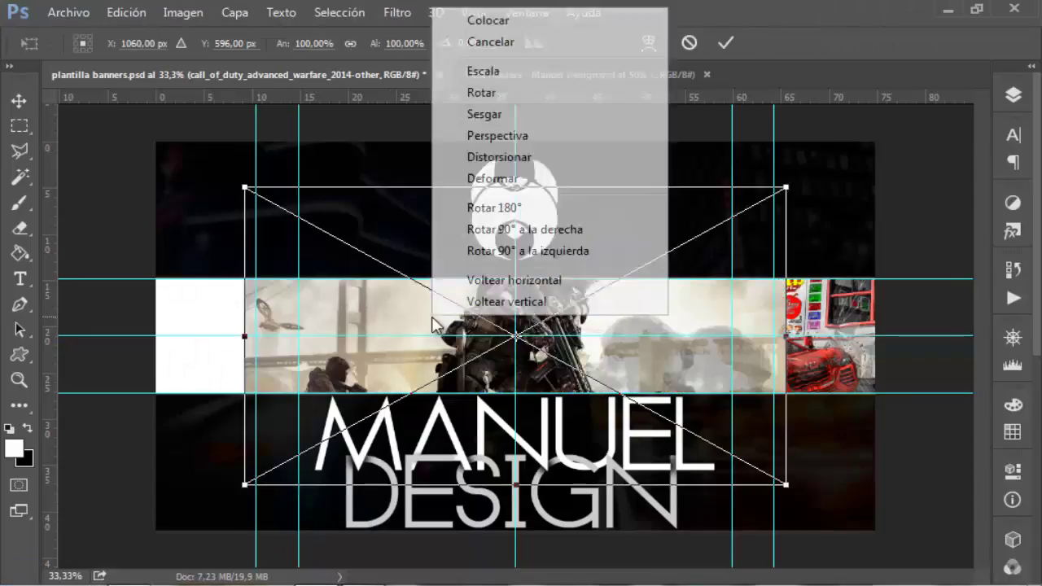
pyautogui.click(530, 277)
pyautogui.moveTo(396, 324); pyautogui.dragTo(339, 324)
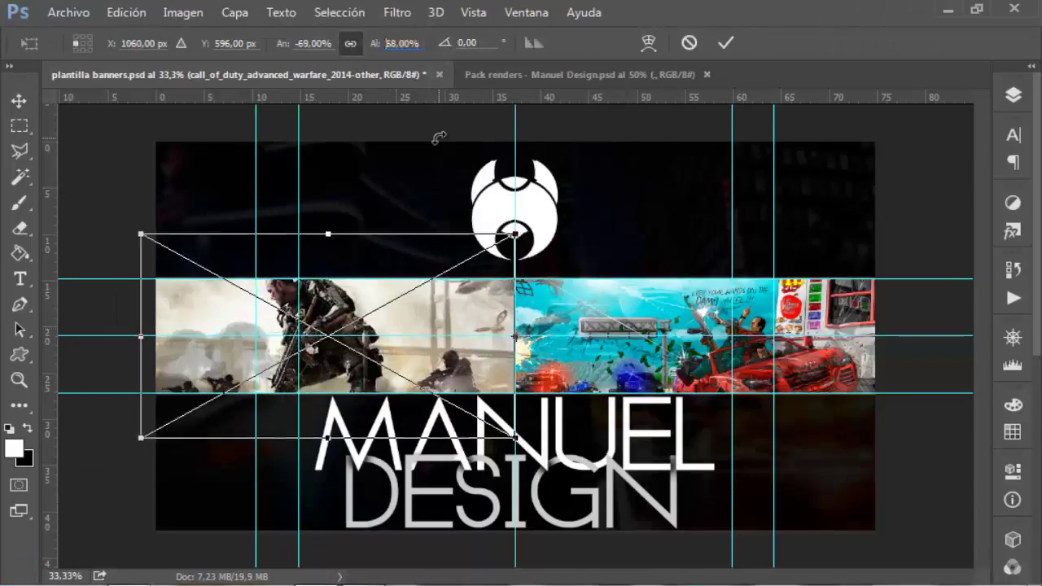
pyautogui.moveTo(244, 187); pyautogui.dragTo(337, 250)
pyautogui.press('Return')
# Move the Prozy hack text layer above the Call of Duty image, then reselect the background layer.
pyautogui.click(1012, 94)
pyautogui.moveTo(895, 275); pyautogui.dragTo(887, 214)
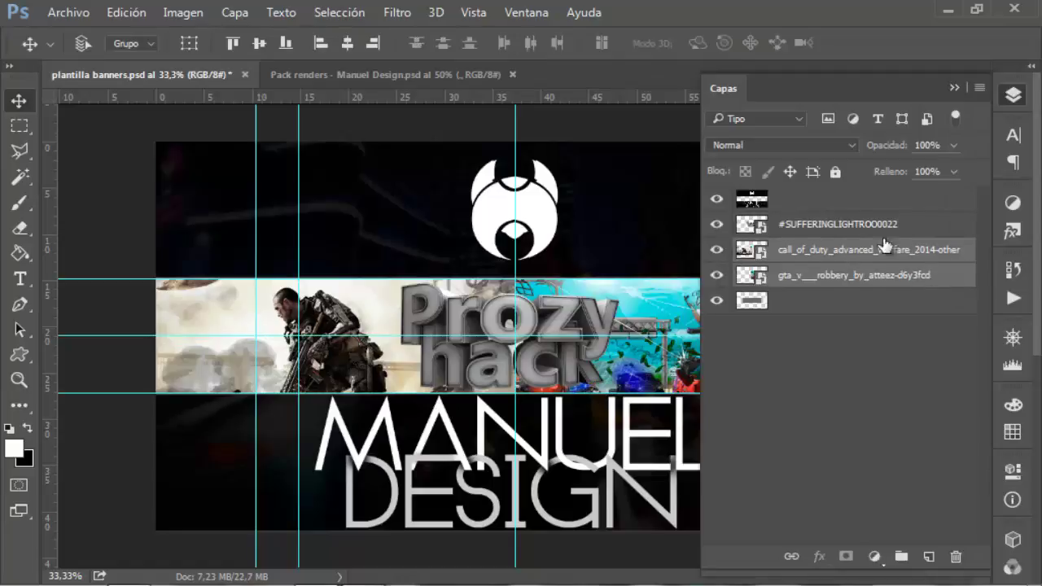
pyautogui.hotkey('ctrl', 't')
pyautogui.press('Return')
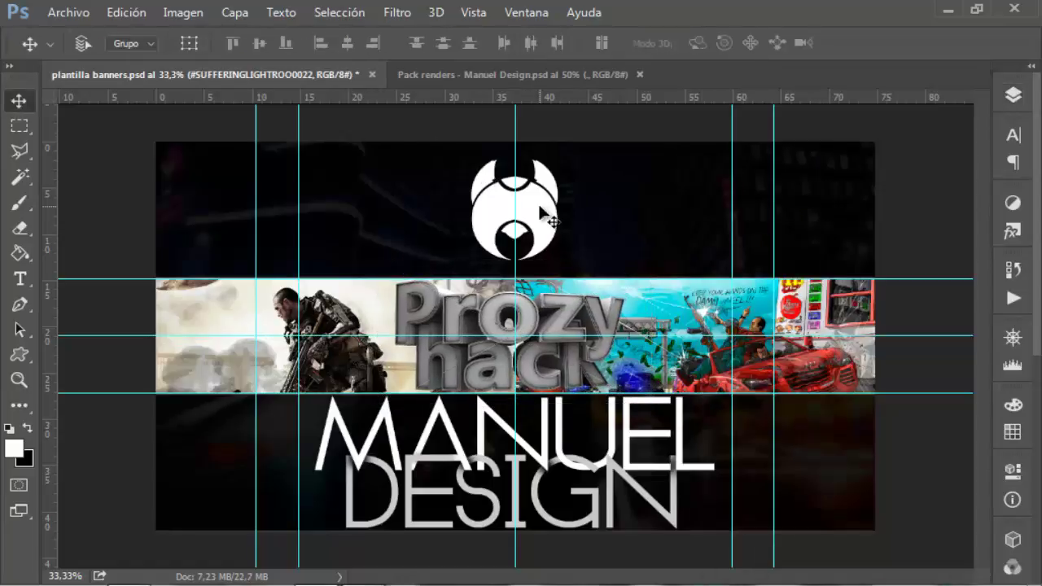
pyautogui.click(1010, 96)
pyautogui.click(841, 250)
pyautogui.click(183, 12)
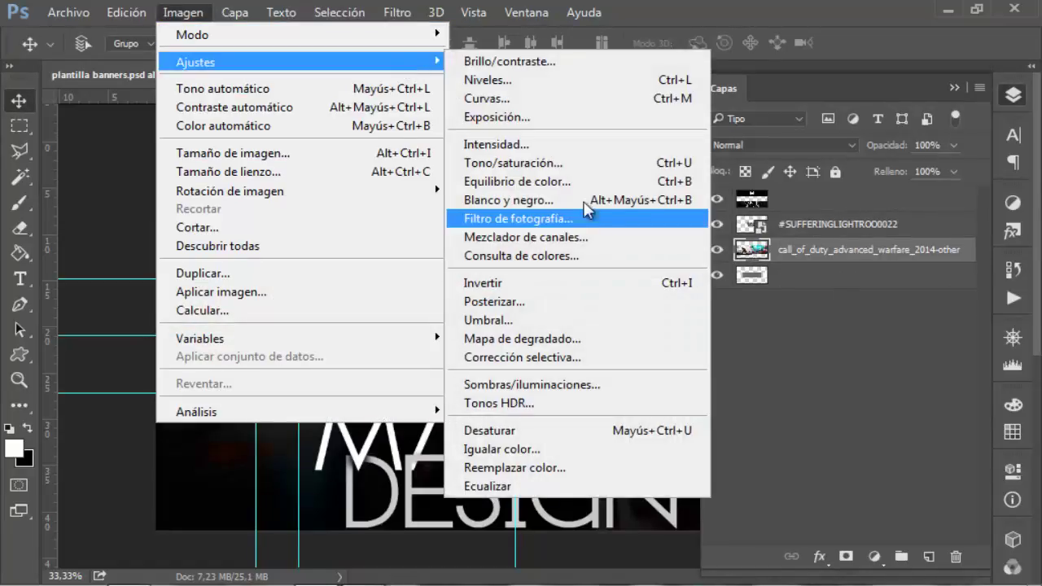
# Convert the band background to black and white using the Default preset.
pyautogui.click(582, 187)
pyautogui.moveTo(469, 340); pyautogui.dragTo(455, 339)
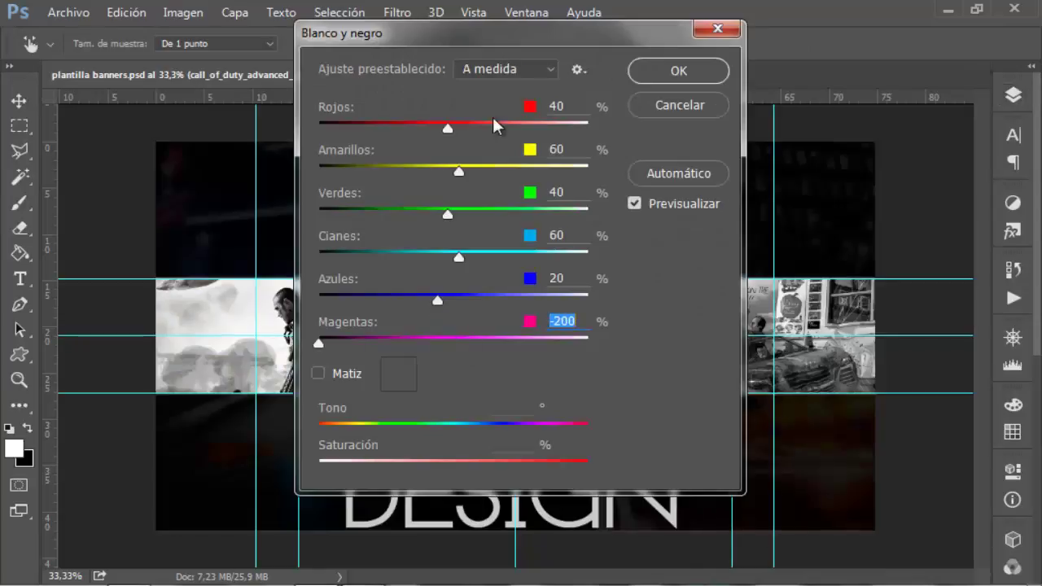
pyautogui.click(505, 69)
pyautogui.click(488, 73)
pyautogui.click(678, 71)
# Darken the background with lower Hue/Saturation lightness and apply a Gaussian blur.
pyautogui.hotkey('ctrl', 'u')
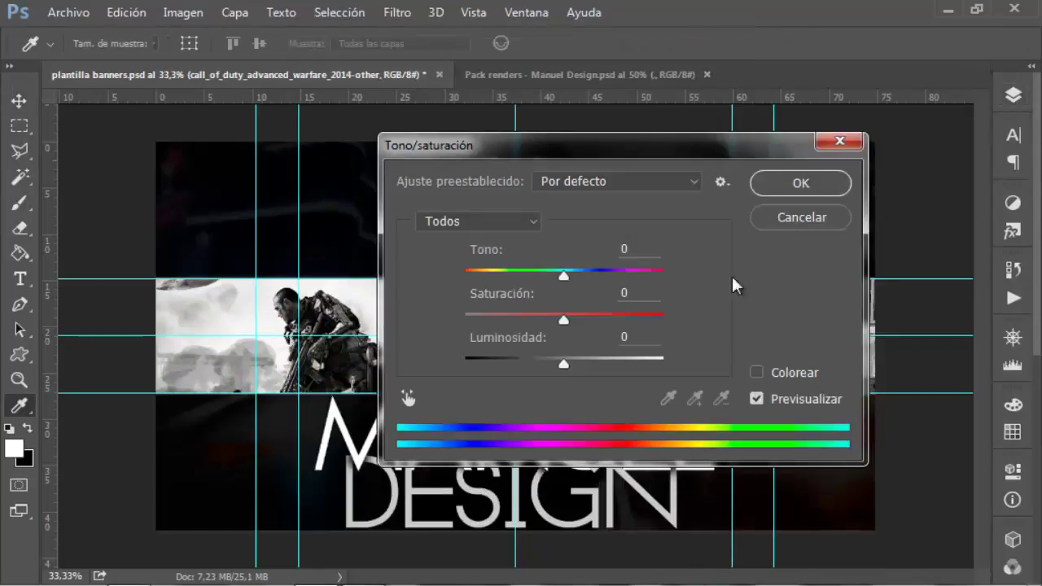
pyautogui.moveTo(563, 364); pyautogui.dragTo(520, 364)
pyautogui.press('Return')
pyautogui.click(397, 12)
pyautogui.moveTo(425, 228)
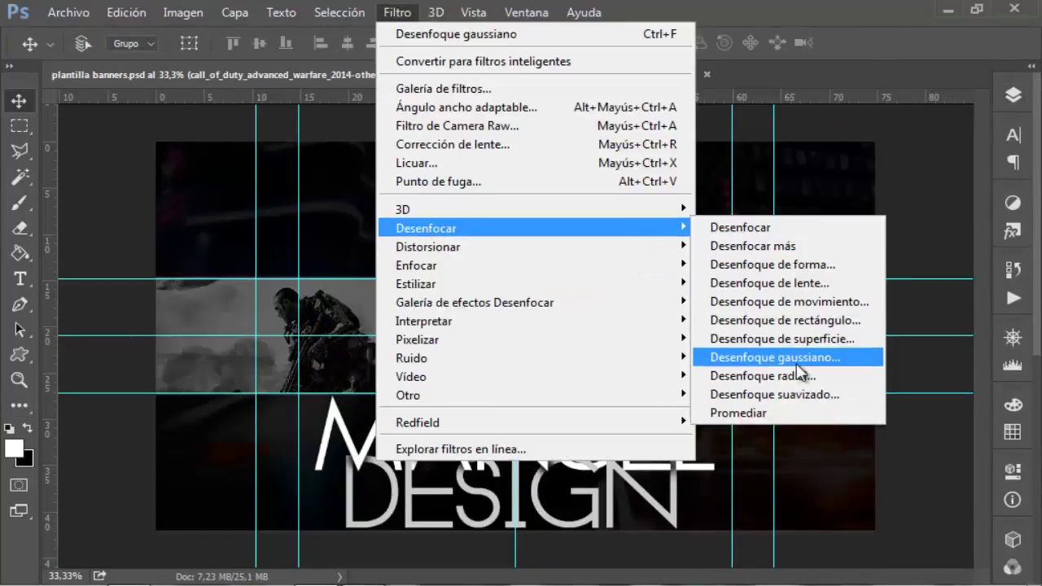
pyautogui.click(774, 357)
pyautogui.press('Return')
pyautogui.moveTo(616, 128); pyautogui.dragTo(586, 75)
# In Pack renders, expand the Renders group and preview renders until render 60 is shown.
pyautogui.press('F7')
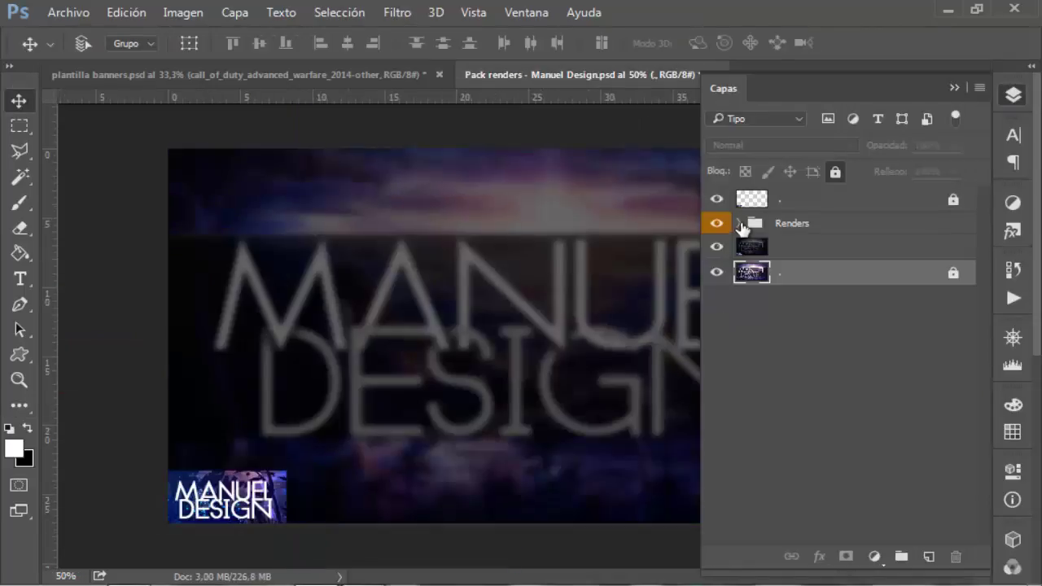
pyautogui.click(739, 222)
pyautogui.click(716, 272)
pyautogui.click(716, 272)
pyautogui.click(716, 297)
pyautogui.click(716, 297)
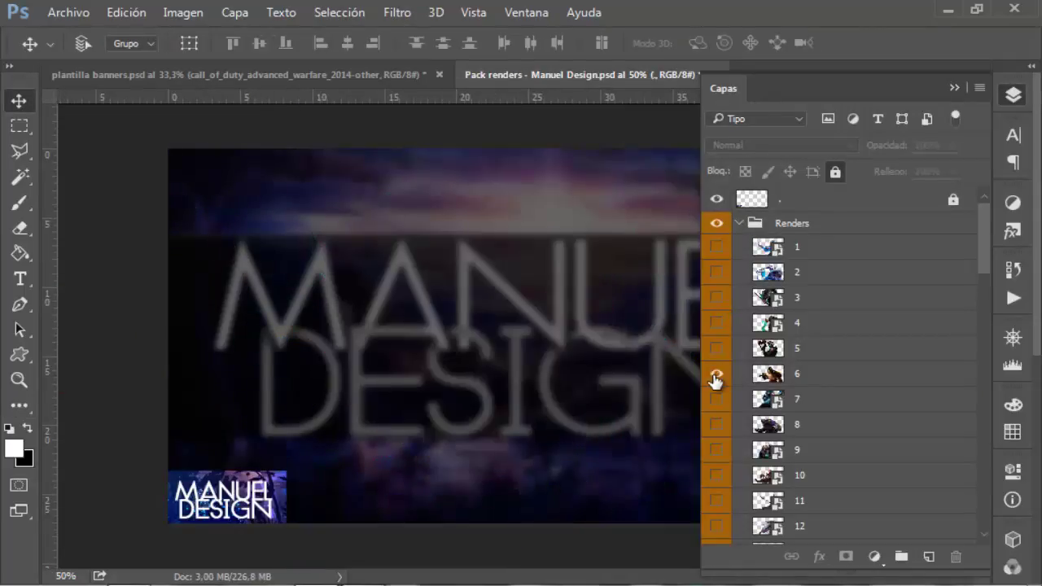
pyautogui.scroll(-5, 737, 462)
pyautogui.click(716, 493)
pyautogui.press('F7')
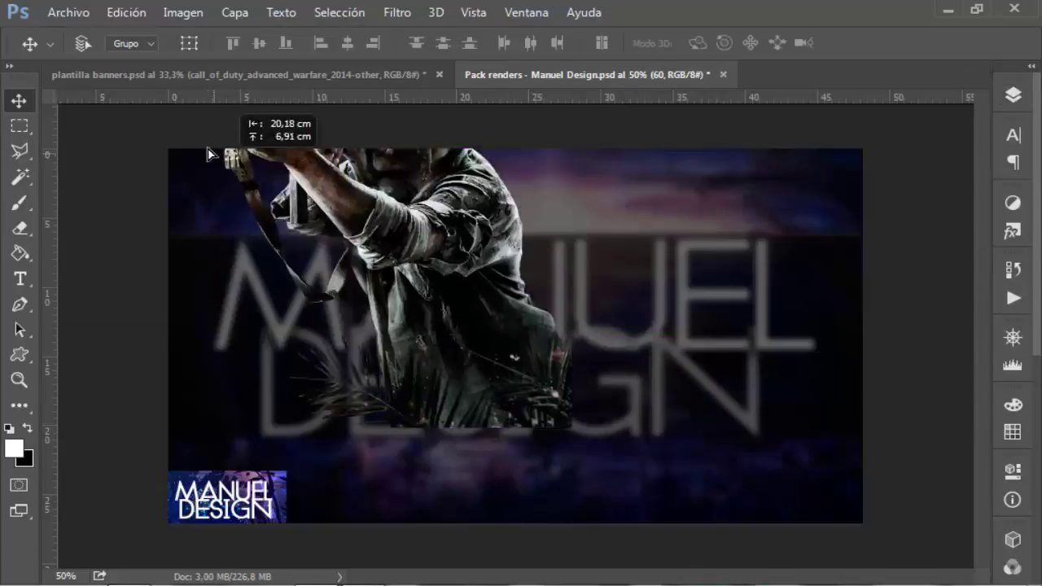
# Bring render 60 into the banner, flipped horizontally at 70%, right of the text.
pyautogui.moveTo(456, 326); pyautogui.dragTo(570, 350)
pyautogui.hotkey('ctrl', 't')
pyautogui.rightClick(625, 397)
pyautogui.click(680, 310)
pyautogui.click(401, 42)
pyautogui.write('70')
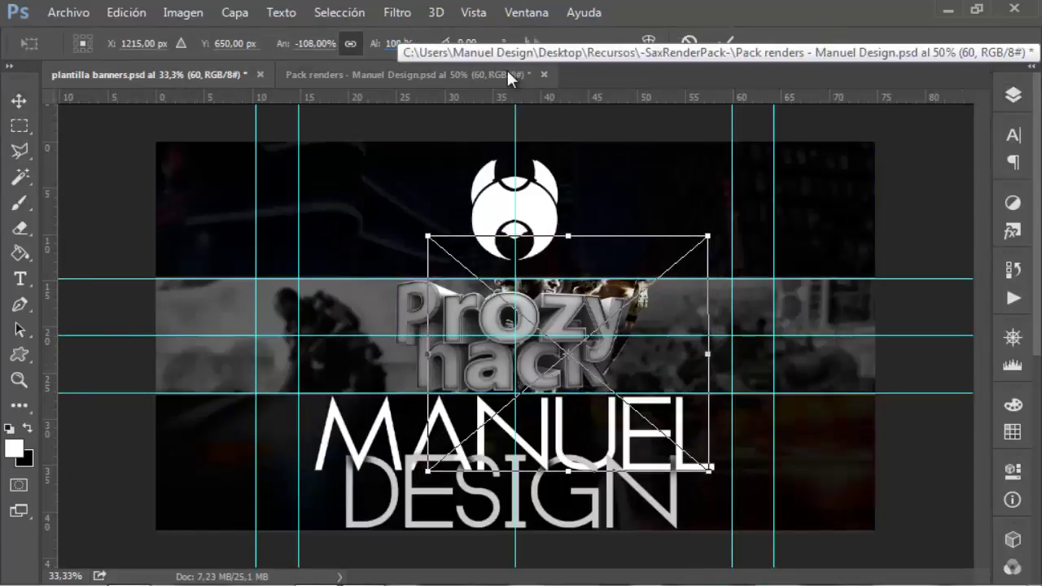
pyautogui.press('Return')
pyautogui.moveTo(609, 300); pyautogui.dragTo(698, 321)
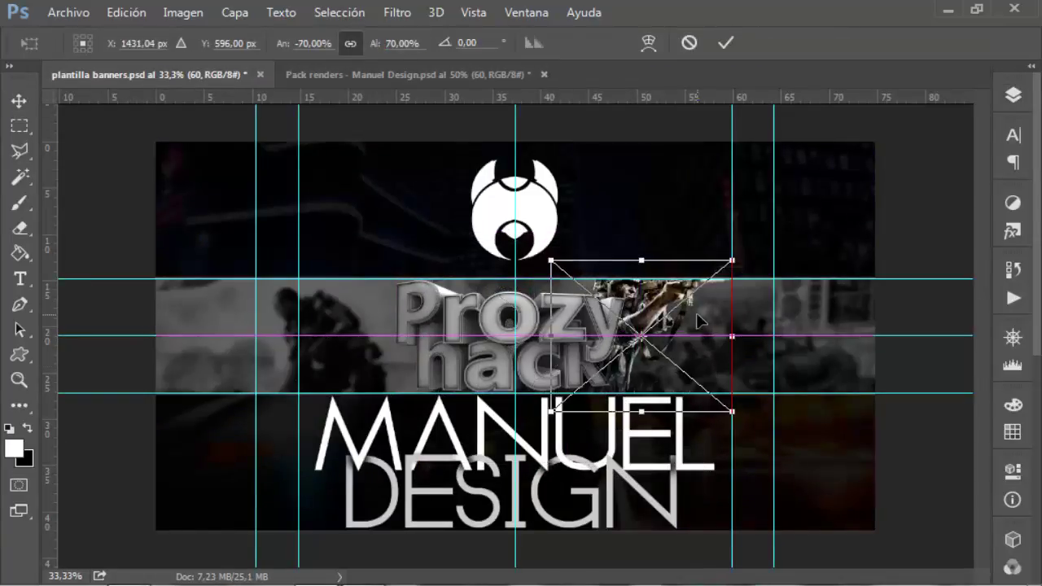
# Back in Pack renders, preview several character renders to pick the next one.
pyautogui.click(407, 74)
pyautogui.press('F7')
pyautogui.scroll(-10, 814, 366)
pyautogui.click(716, 403)
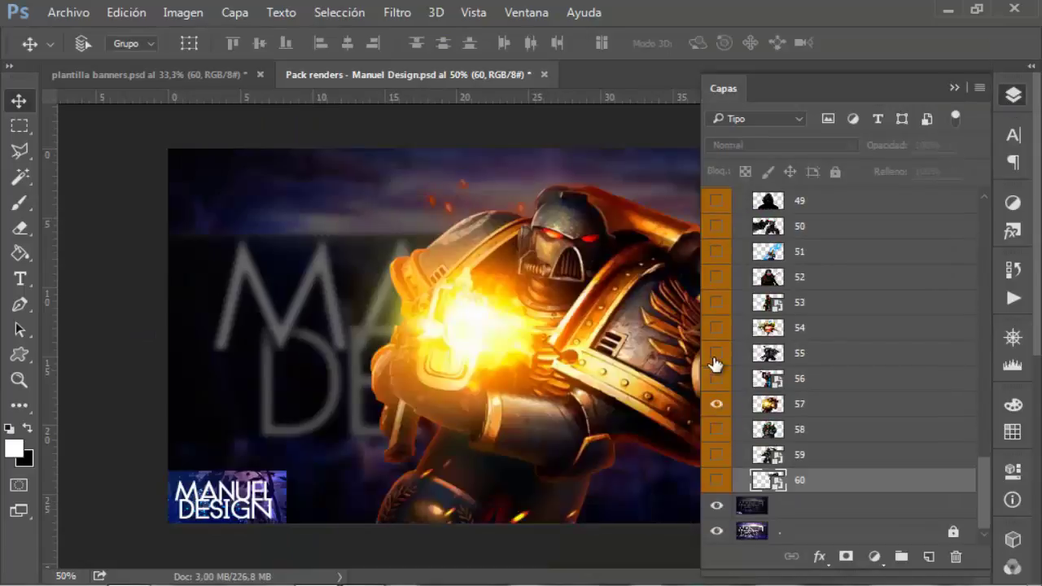
pyautogui.click(716, 281)
pyautogui.click(717, 280)
pyautogui.click(719, 203)
pyautogui.click(719, 204)
pyautogui.scroll(4, 719, 204)
pyautogui.scroll(5, 719, 204)
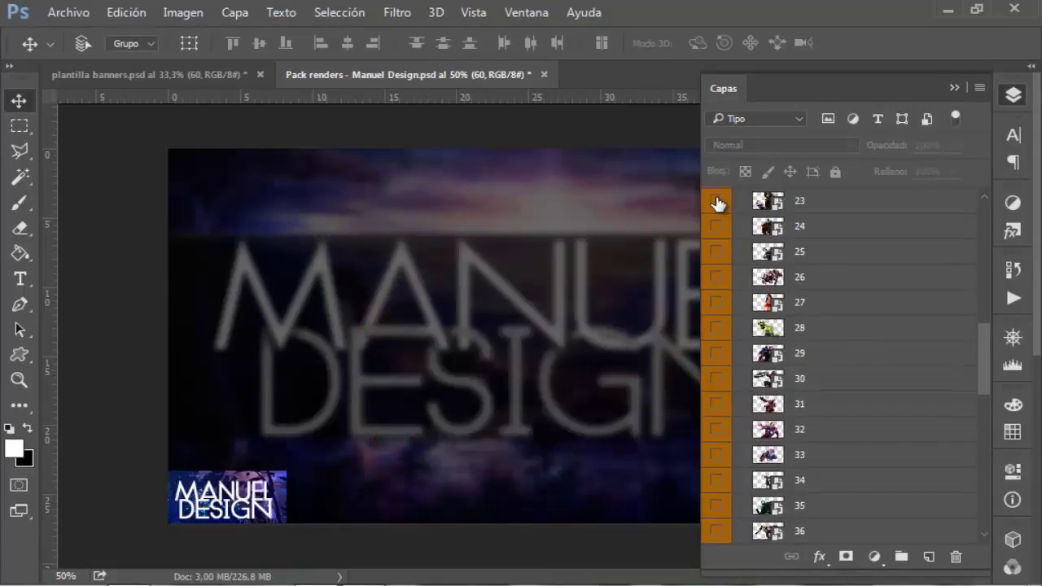
pyautogui.click(718, 250)
pyautogui.click(718, 249)
pyautogui.click(716, 204)
pyautogui.scroll(2, 717, 244)
pyautogui.click(716, 274)
pyautogui.click(716, 205)
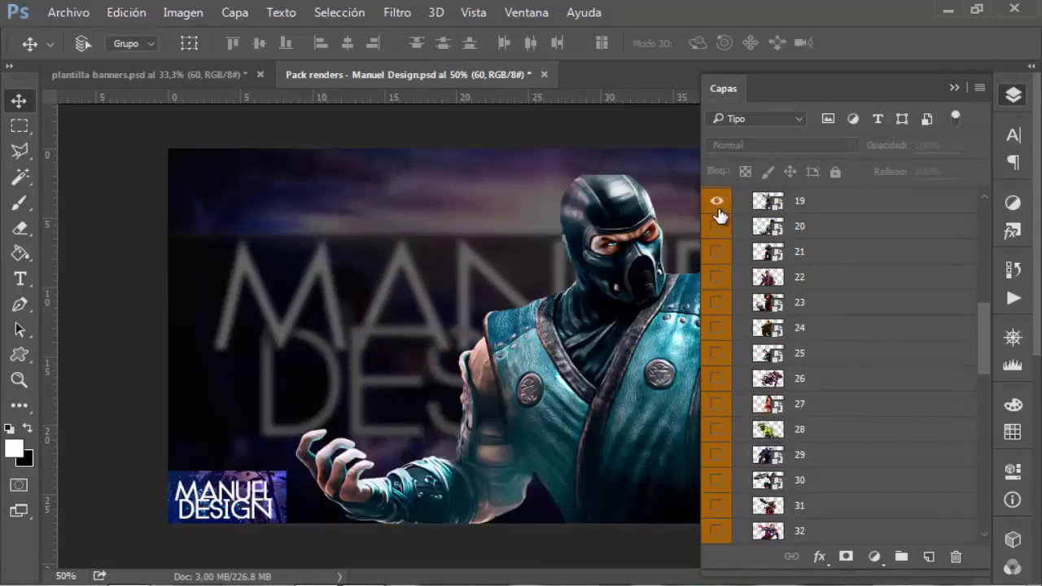
pyautogui.press('F7')
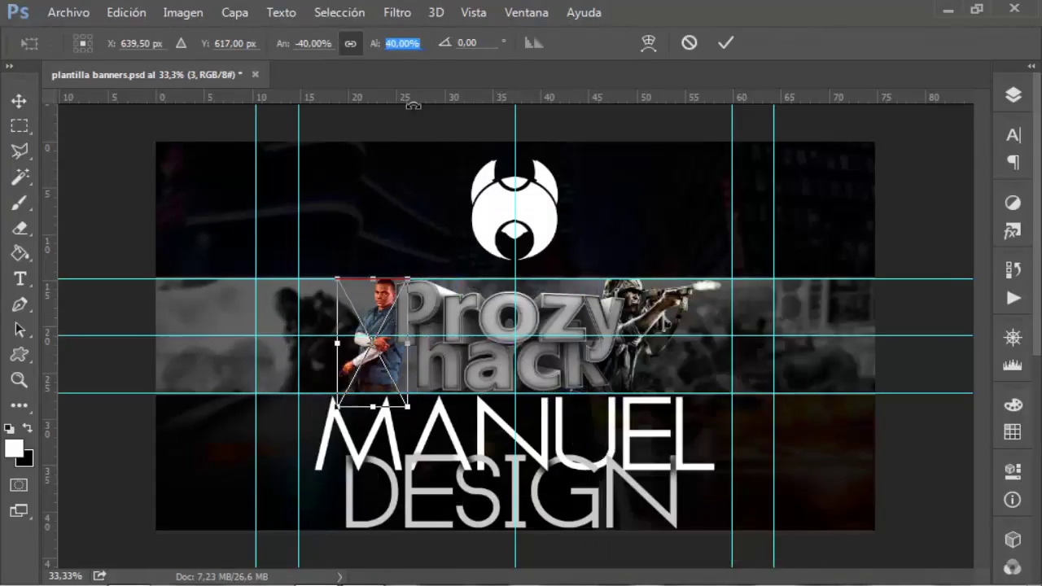
# Position the blue-shirt character render beside the Prozy hack text on the left.
pyautogui.press('Return')
pyautogui.click(1012, 94)
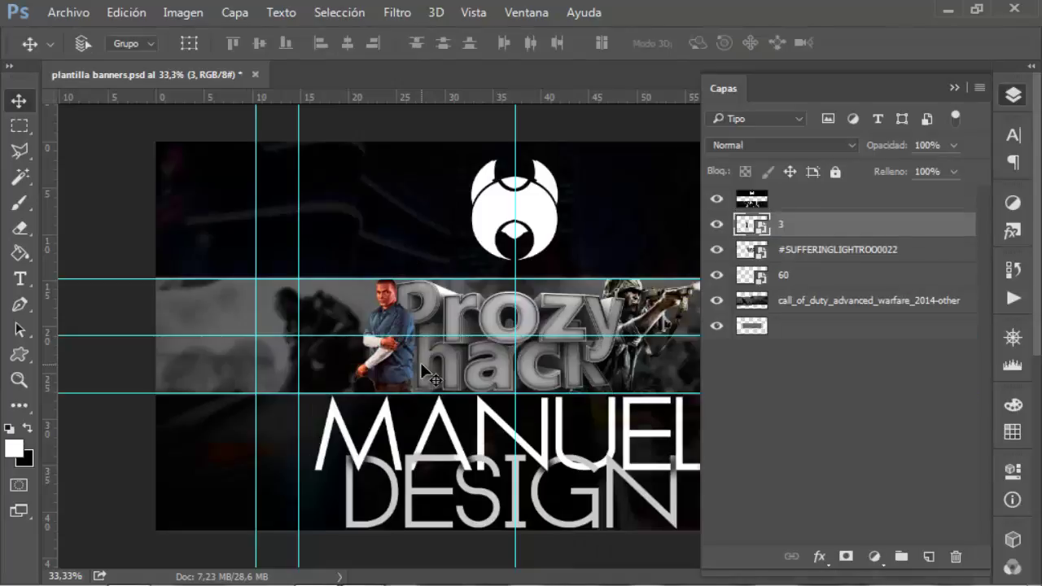
pyautogui.hotkey('ctrl', 't')
pyautogui.moveTo(430, 379); pyautogui.dragTo(441, 433)
pyautogui.scroll(5, 419, 376)
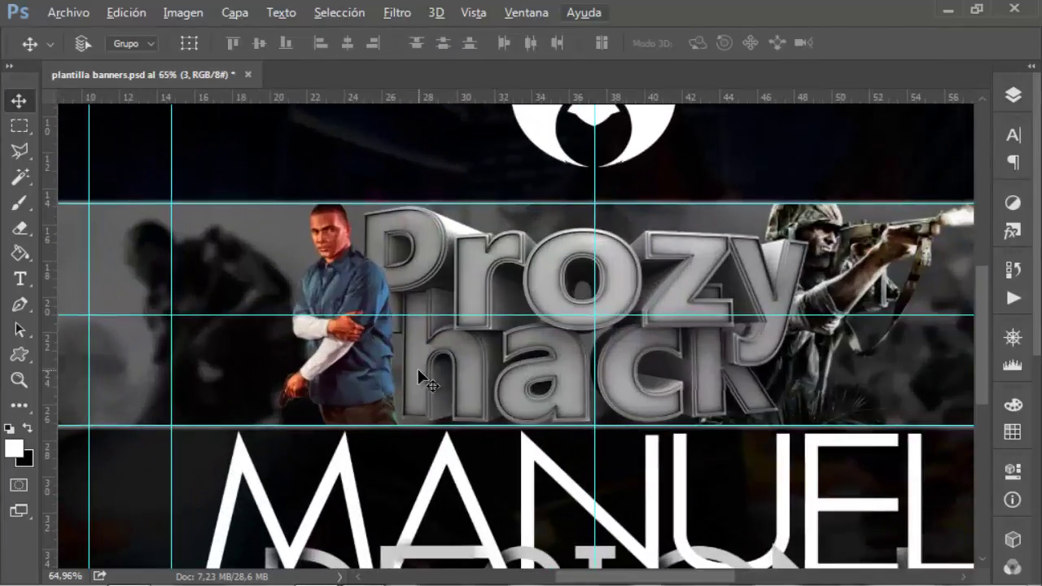
pyautogui.scroll(-4, 954, 145)
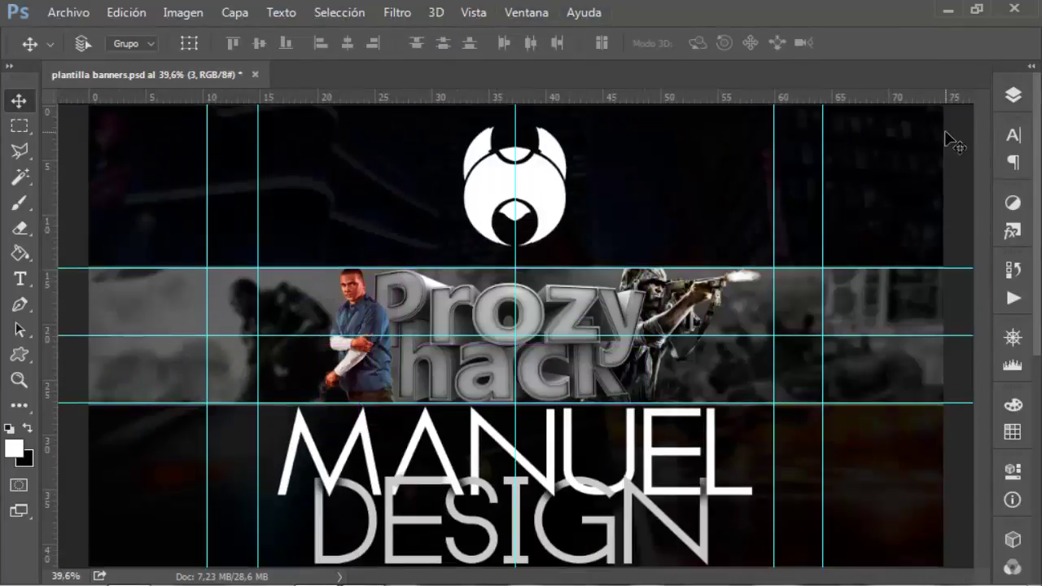
pyautogui.click(1013, 94)
pyautogui.hotkey('ctrl', 'shift', 'alt', 'n')
# Select the Brush tool with a scratch-style brush and select the Call of Duty layer.
pyautogui.press('b')
pyautogui.rightClick(602, 138)
pyautogui.scroll(-2, 494, 303)
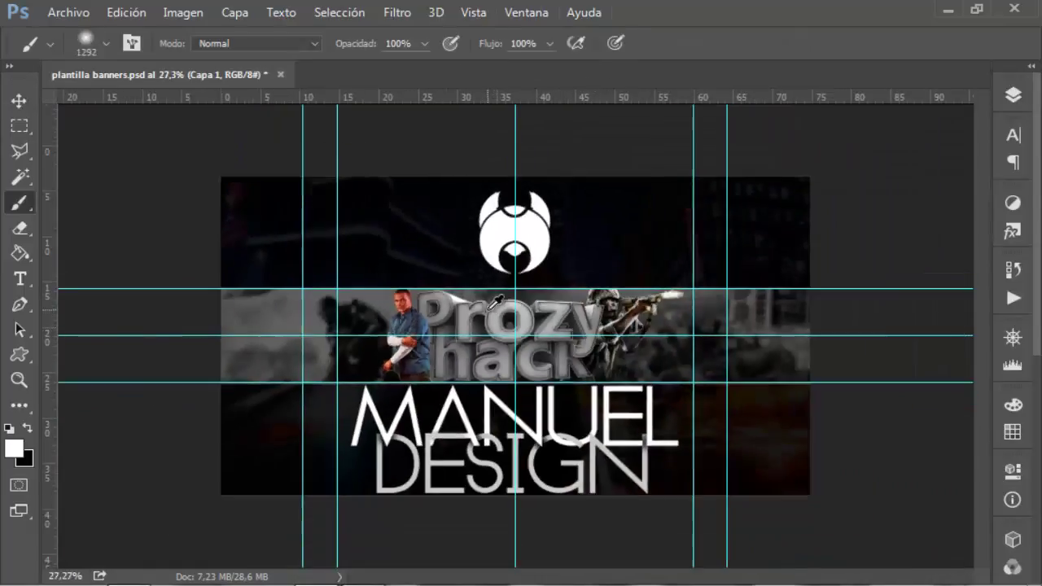
pyautogui.scroll(2, 514, 334)
pyautogui.click(1013, 94)
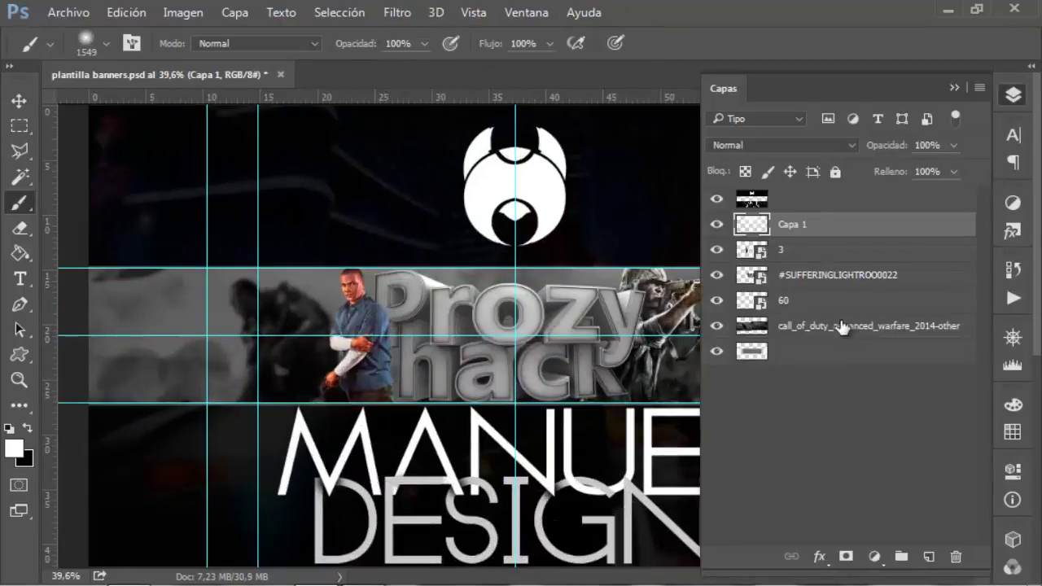
pyautogui.click(840, 325)
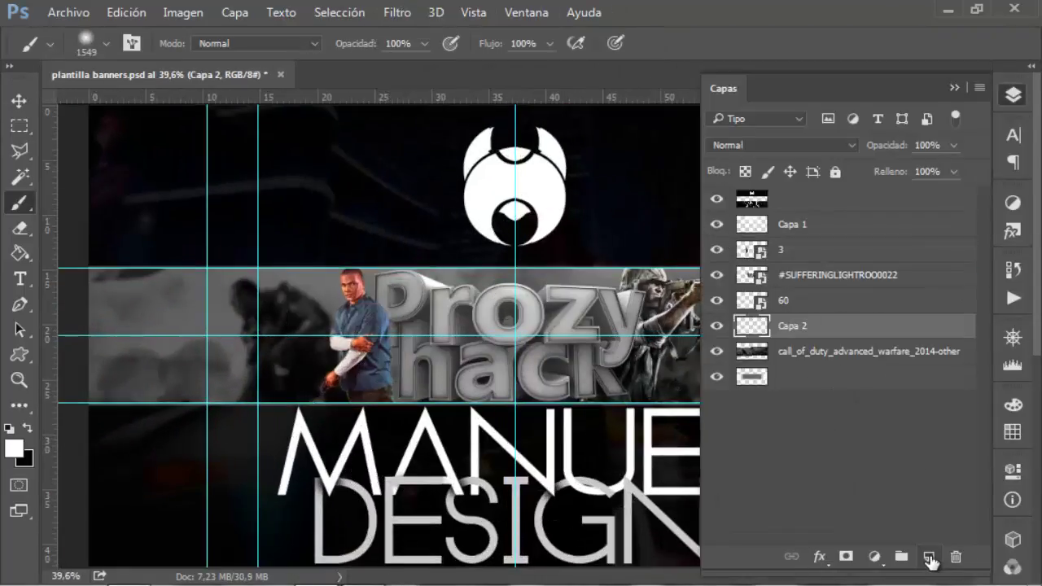
pyautogui.rightClick(432, 130)
pyautogui.doubleClick(542, 233)
pyautogui.click(537, 361)
# Stamp white scratch marks over the text, trying other scratch-texture and diagonal brushes.
pyautogui.press('x')
pyautogui.click(570, 309)
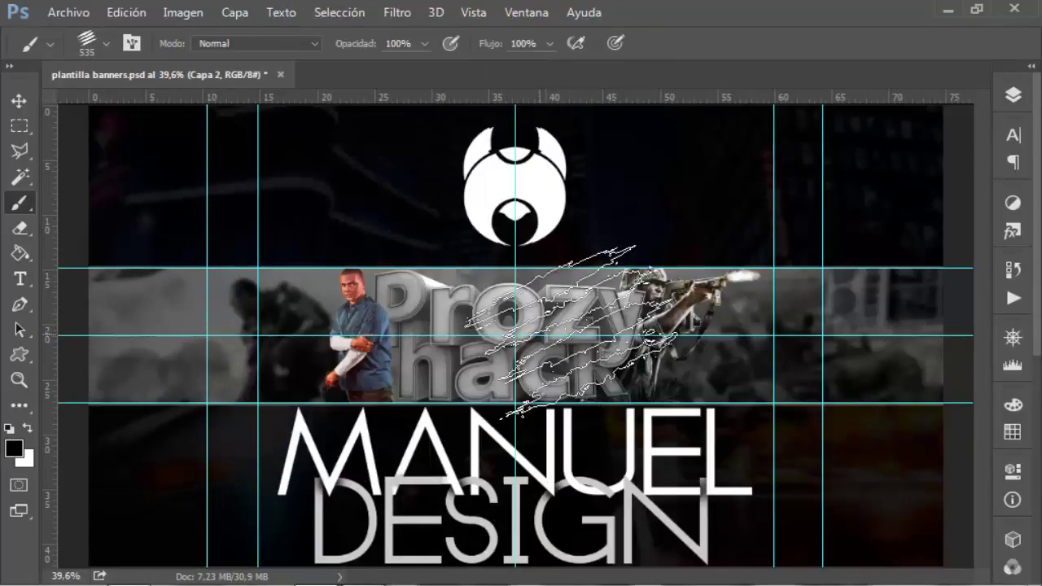
pyautogui.rightClick(570, 333)
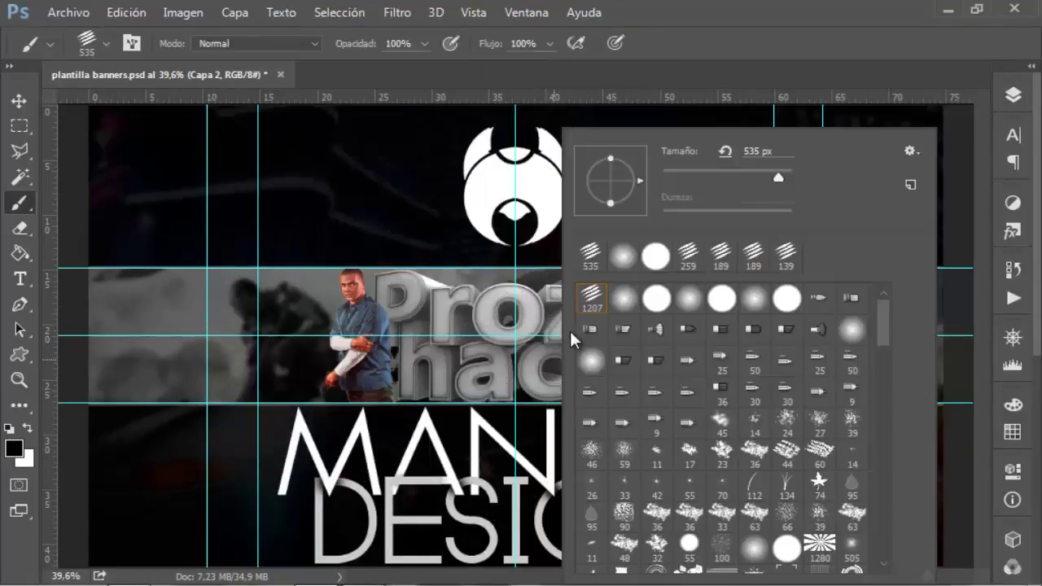
pyautogui.click(561, 330)
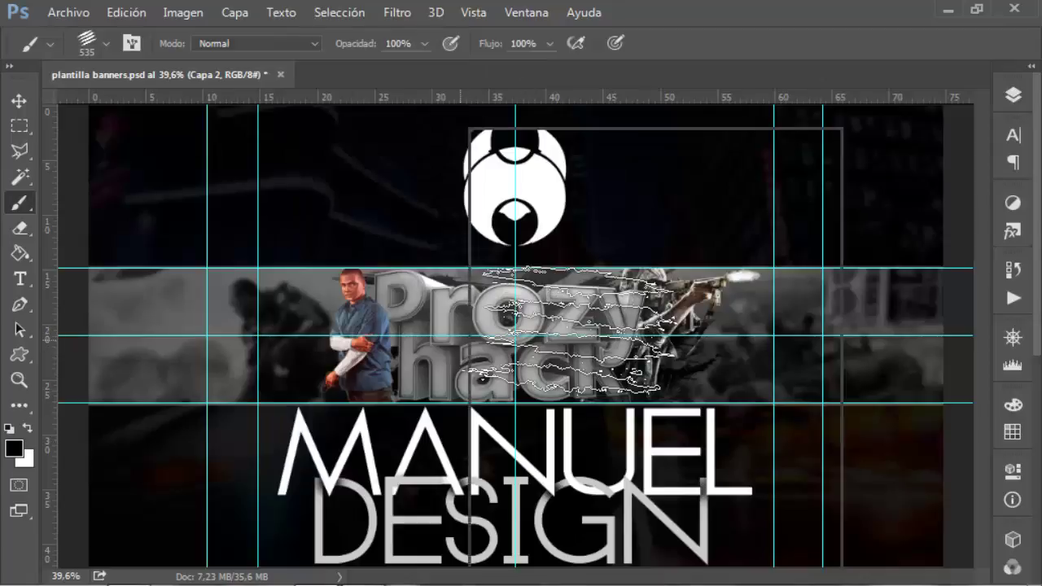
pyautogui.rightClick(569, 333)
pyautogui.click(586, 332)
# Create an Overlay-blended layer for white scratch streaks, then add another new layer for glows.
pyautogui.hotkey('ctrl', 'shift', 'alt', 'n')
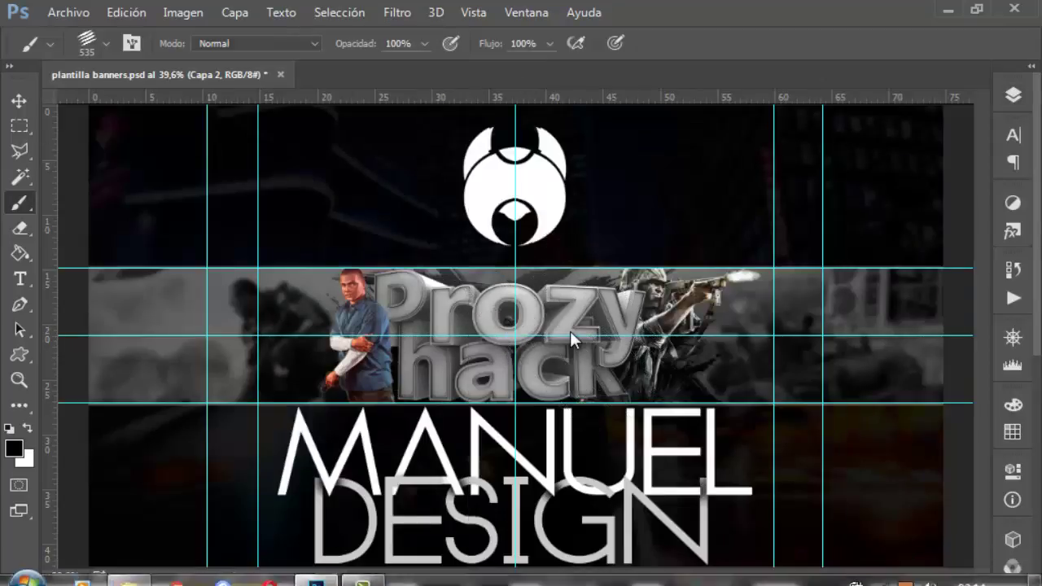
pyautogui.press('F7')
pyautogui.hotkey('shift', 'alt', 'o')
pyautogui.press('F7')
pyautogui.press('x')
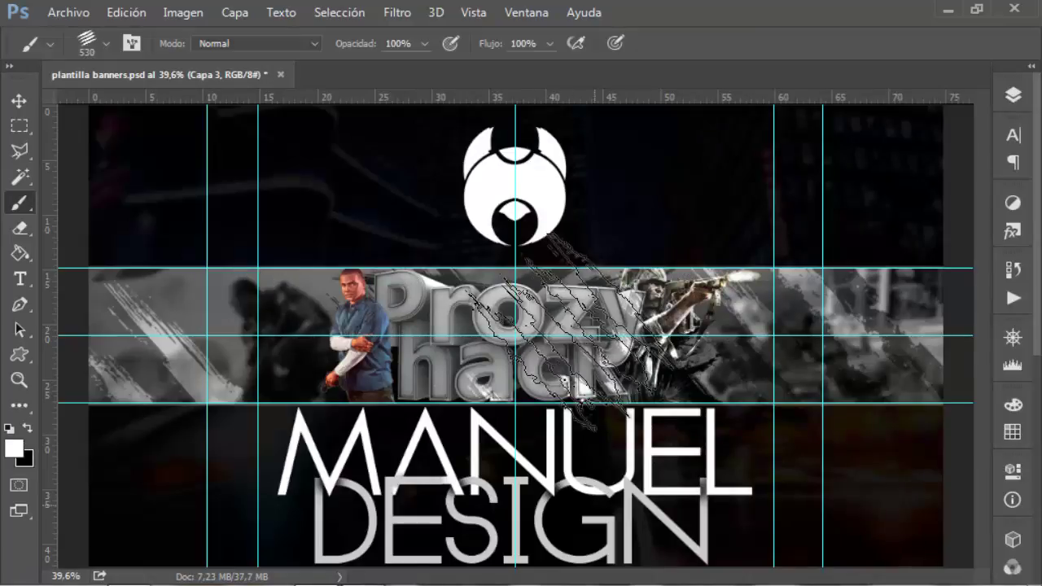
pyautogui.press('F7')
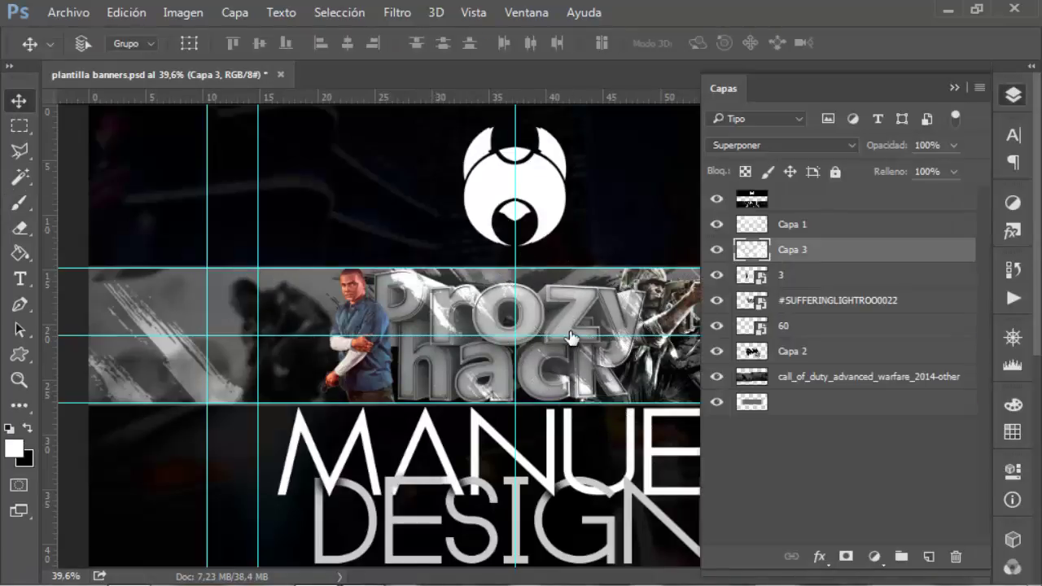
pyautogui.hotkey('ctrl', 'shift', 'alt', 'n')
pyautogui.press('F7')
# Set the paint colour to red (ff0000) and paint glows on the muzzle and hands.
pyautogui.write('bff0000')
pyautogui.press('Return')
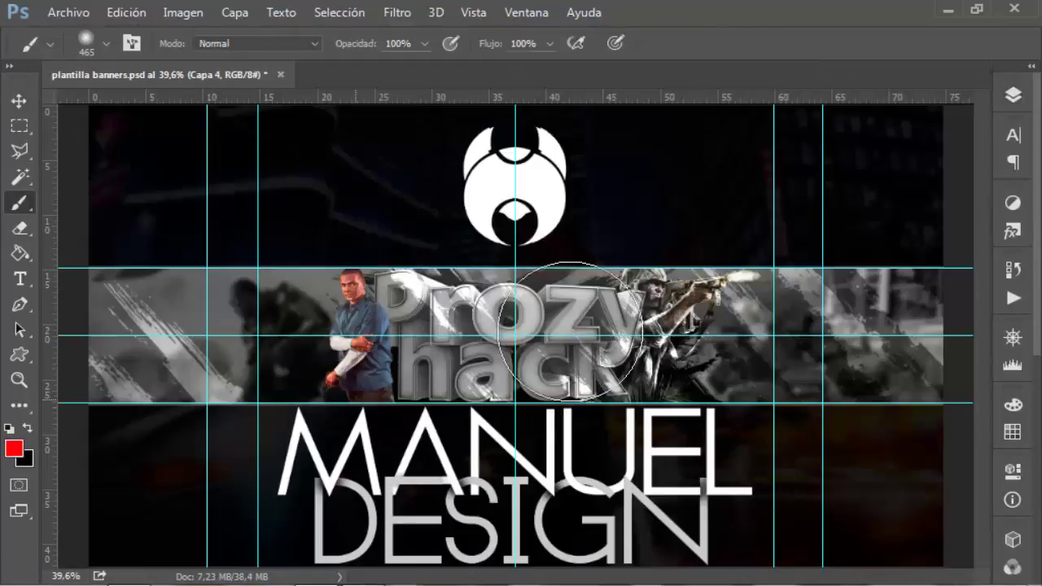
pyautogui.keyDown('alt'); pyautogui.scroll(3, 578, 324); pyautogui.keyUp('alt')
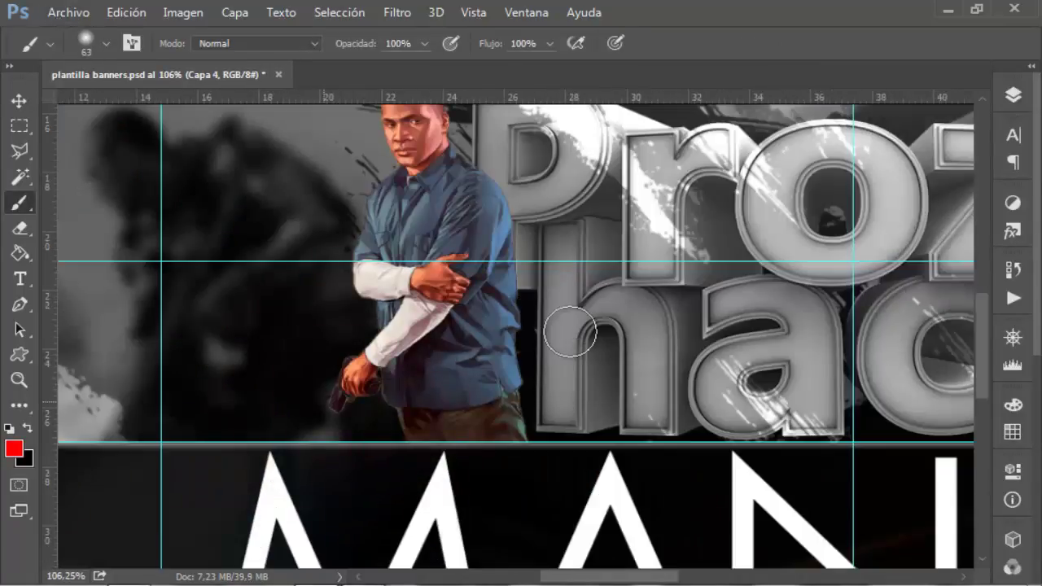
pyautogui.hscroll(5, 570, 332)
pyautogui.keyDown('alt'); pyautogui.scroll(-5, 570, 332); pyautogui.keyUp('alt')
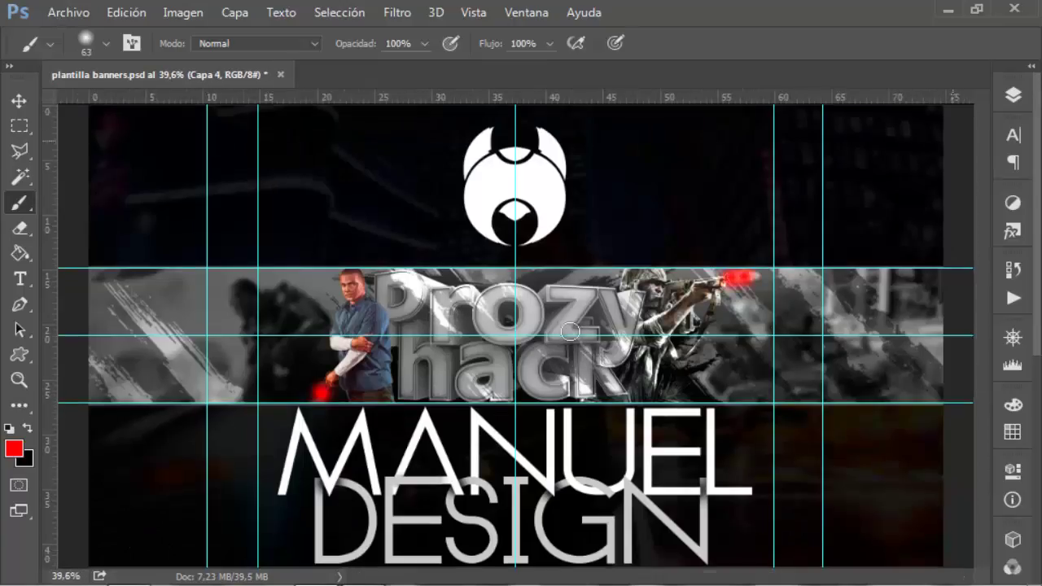
# Set the red glow layer's blending to Linear Dodge, then Overlay.
pyautogui.press('F7')
pyautogui.hotkey('shift', 'alt', 'w')
pyautogui.hotkey('shift', 'alt', 'o')
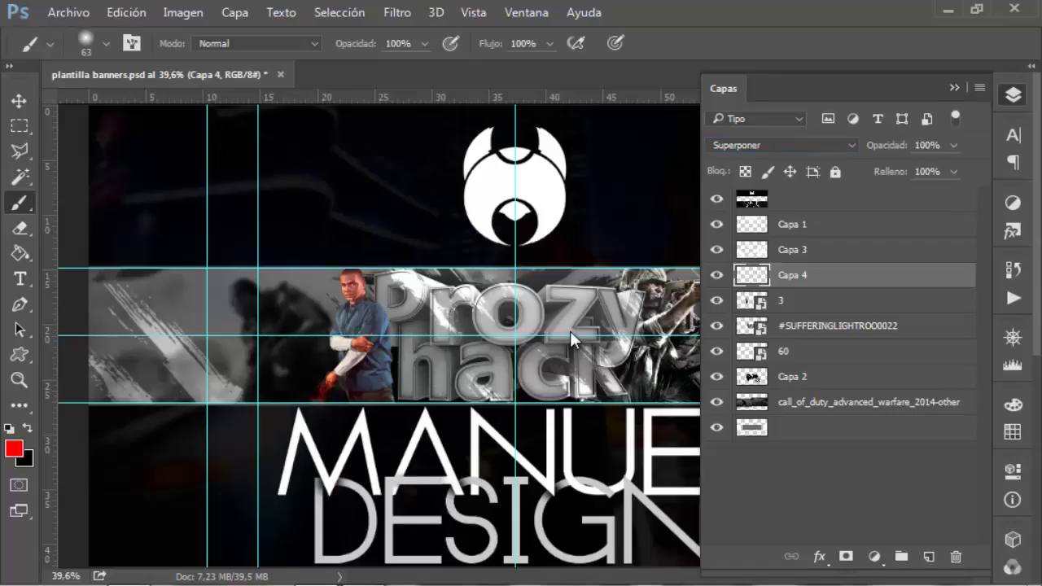
pyautogui.press('F7')
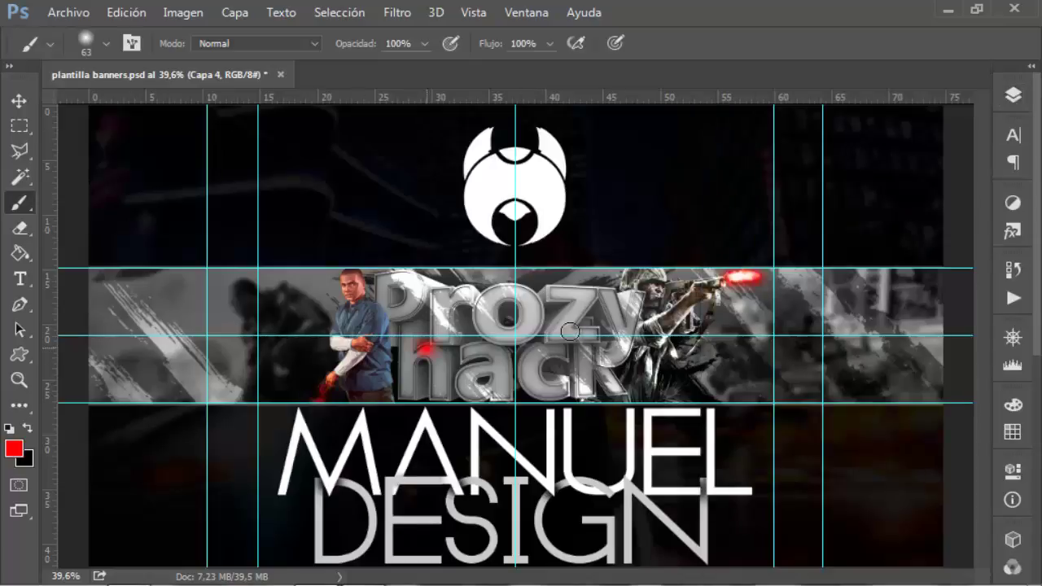
pyautogui.hotkey('shift', 'alt', 'h')
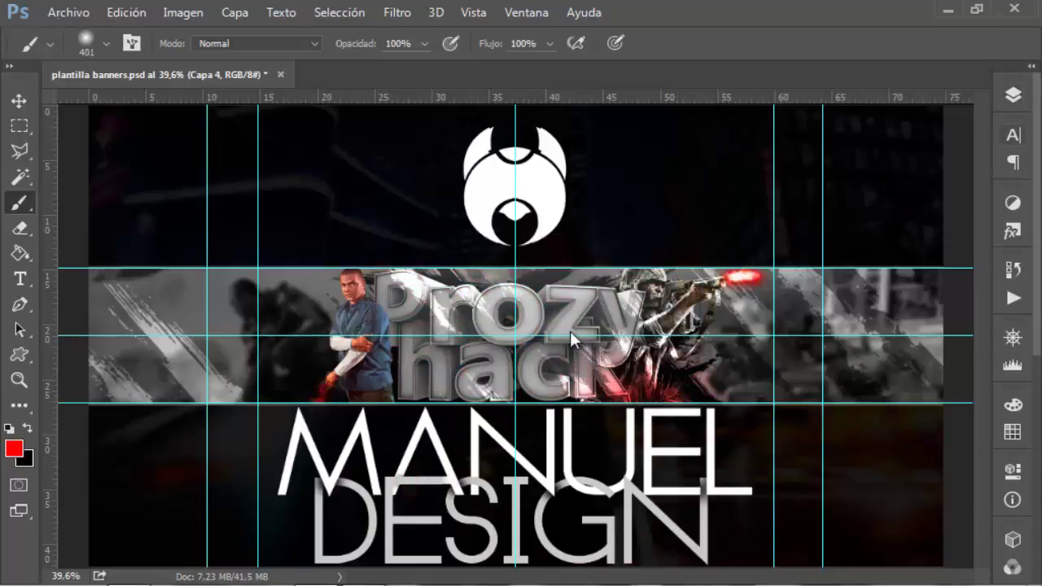
# On new layer Capa 5, paint large red washes on both band sides and blend as Overlay.
pyautogui.press('F7')
pyautogui.hotkey('ctrl', 'shift', 'alt', 'n')
pyautogui.press('F7')
pyautogui.click(204, 333)
pyautogui.click(846, 334)
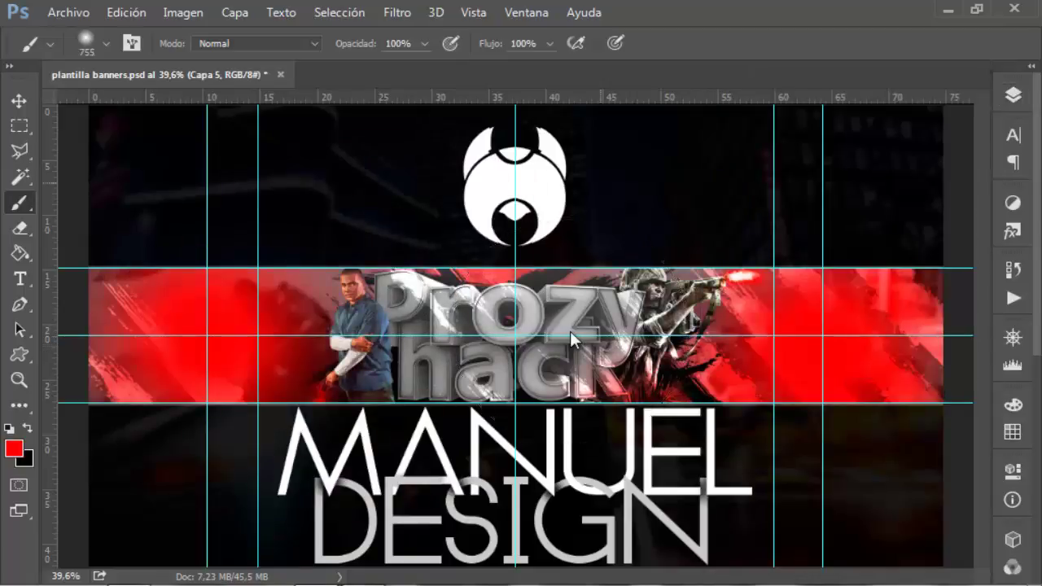
pyautogui.press('F7')
pyautogui.hotkey('shift', 'alt', 'o')
pyautogui.press('F7')
# Resize the brush to about 502 px, switch to the Move tool and go to Explorer.
pyautogui.keyDown('alt'); pyautogui.rightClick(569, 330); pyautogui.keyUp('alt')
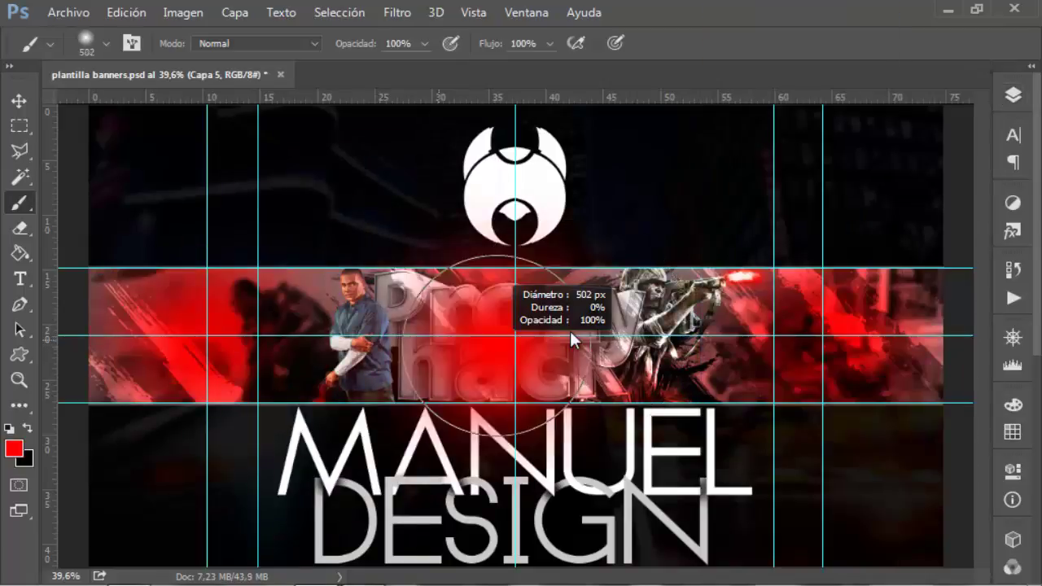
pyautogui.press('v')
pyautogui.press('F7')
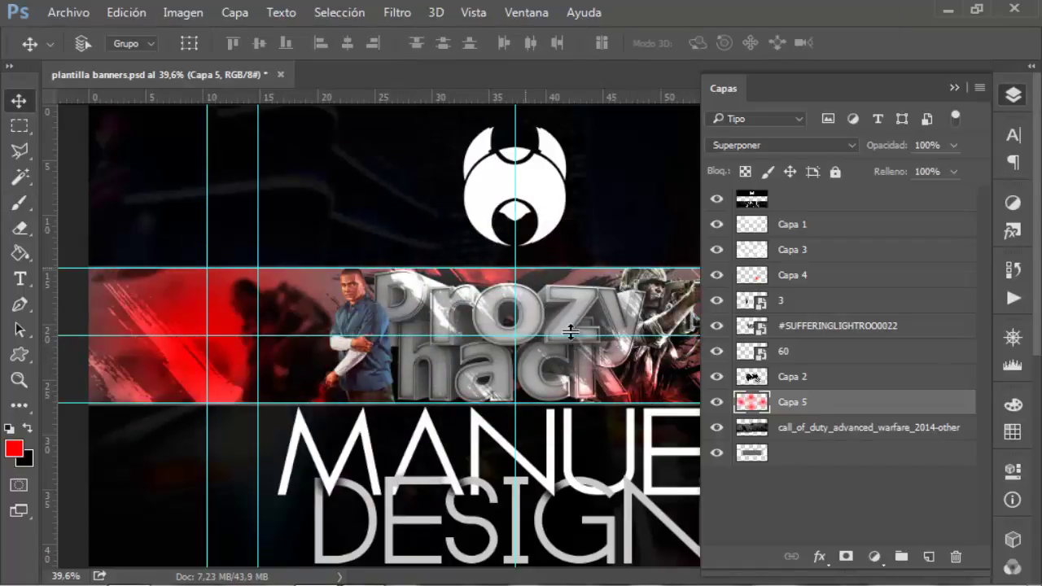
pyautogui.hotkey('alt', 'Tab')
pyautogui.scroll(-3, 569, 340)
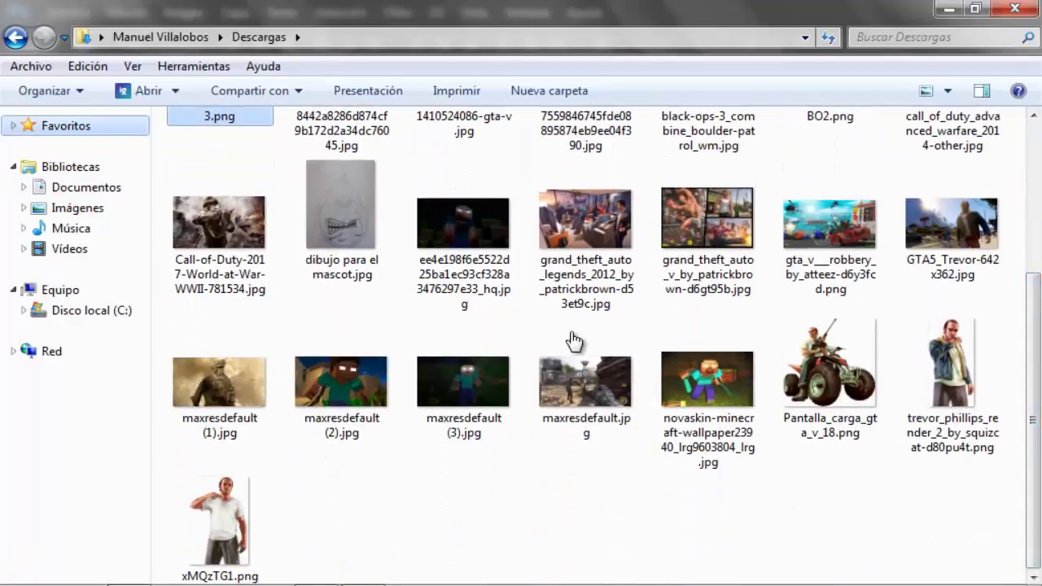
# Return to the Recursos\Suffering folder and open SUFFERING PACK.psd in Photoshop.
pyautogui.hotkey('alt', 'Left')
pyautogui.hotkey('alt', 'Left')
pyautogui.hotkey('alt', 'Left')
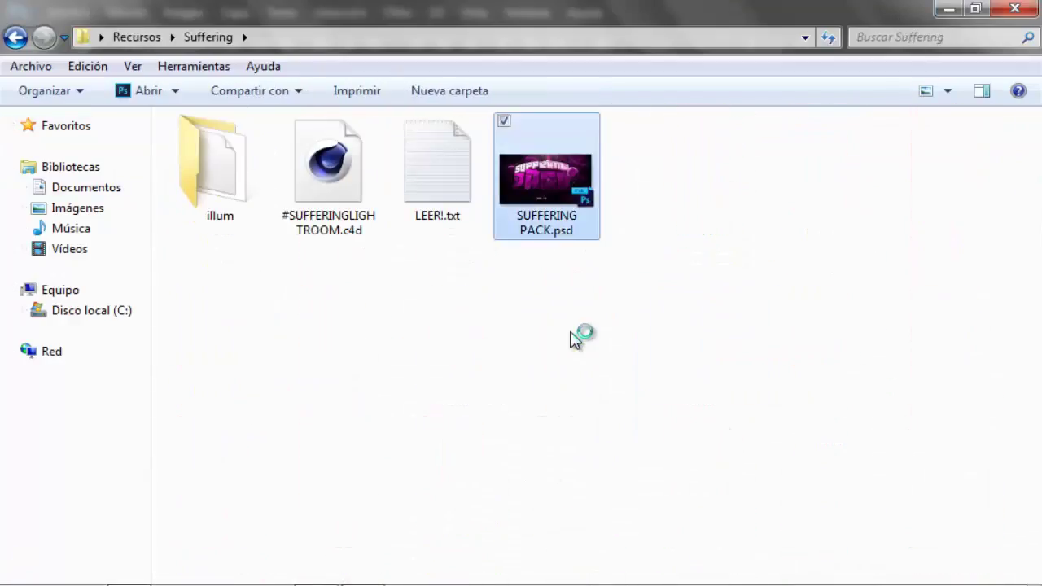
pyautogui.hotkey('alt', 'Tab')
pyautogui.moveTo(574, 333); pyautogui.dragTo(570, 331)
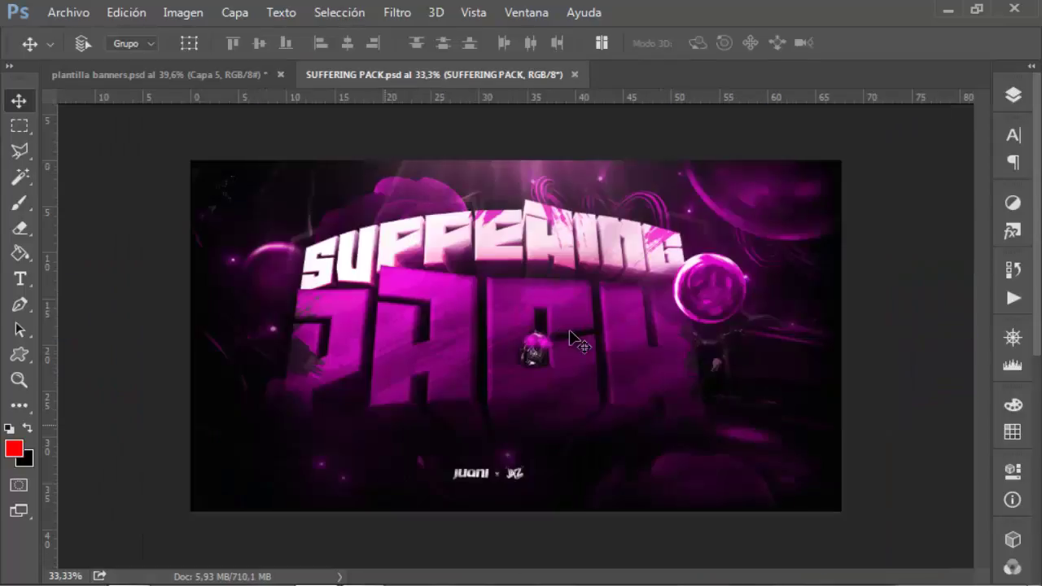
# Bring the LUCES Y FLARES group from SUFFERING PACK into the banner over the band.
pyautogui.press('F7')
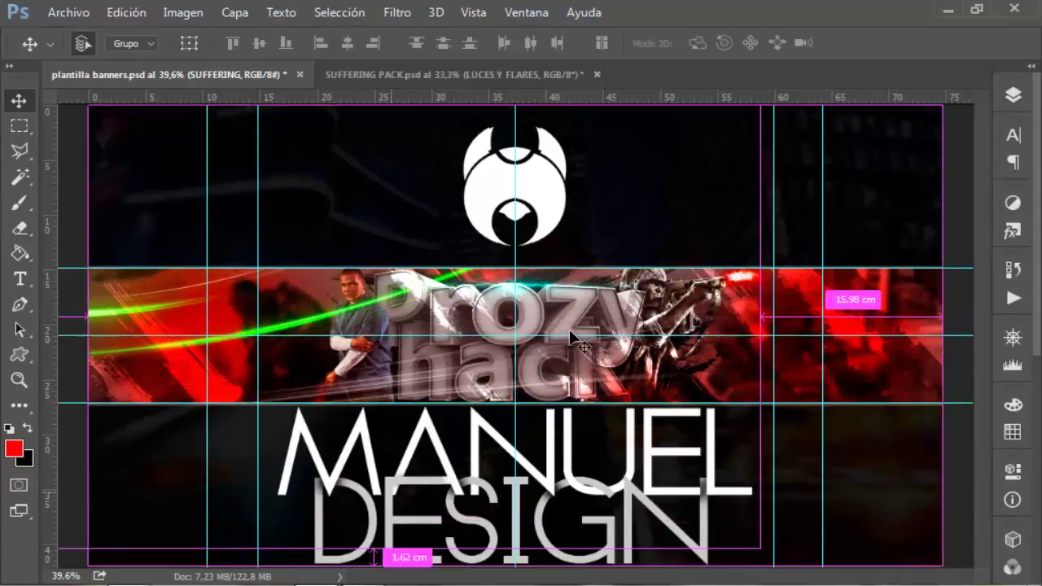
# Shift the streaks' Hue/Saturation hue up to +180, then down until they turn red.
pyautogui.hotkey('ctrl', 'u')
pyautogui.hotkey('shift', 'Up')
pyautogui.hotkey('shift', 'Up')
pyautogui.hotkey('shift', 'Up')
pyautogui.hotkey('shift', 'Up')
pyautogui.hotkey('shift', 'Up')
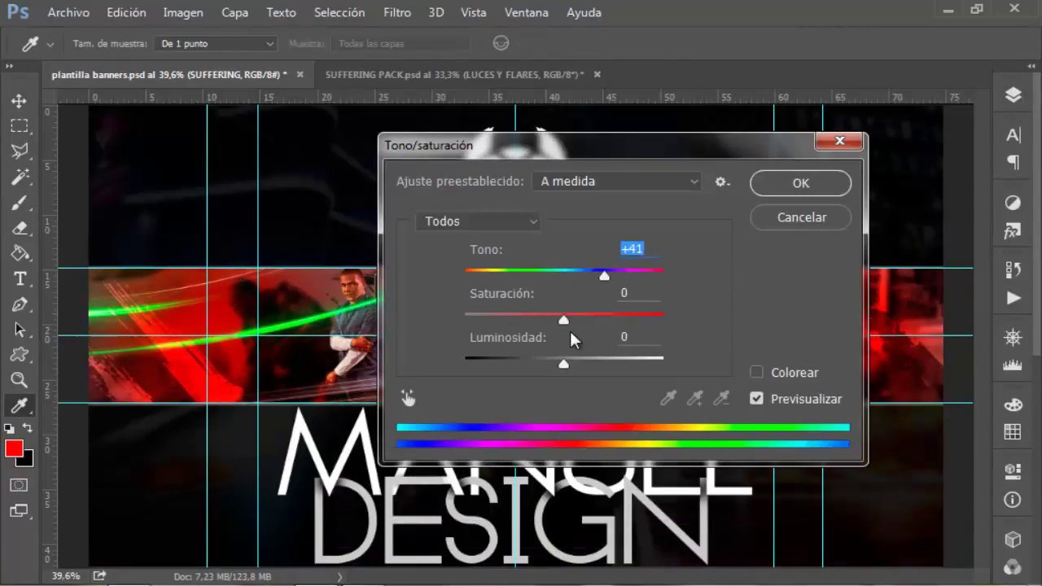
pyautogui.hotkey('shift', 'Up')
pyautogui.hotkey('shift', 'Up')
pyautogui.hotkey('shift', 'Up')
pyautogui.hotkey('shift', 'Up')
pyautogui.hotkey('shift', 'Up')
pyautogui.hotkey('shift', 'Up')
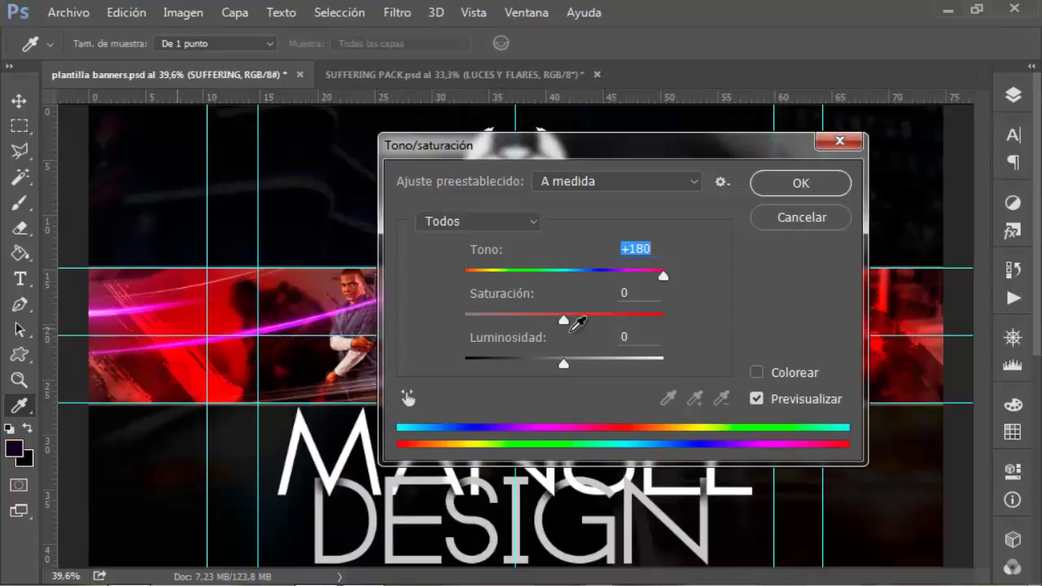
pyautogui.hotkey('shift', 'Down')
pyautogui.hotkey('shift', 'Down')
pyautogui.hotkey('shift', 'Down')
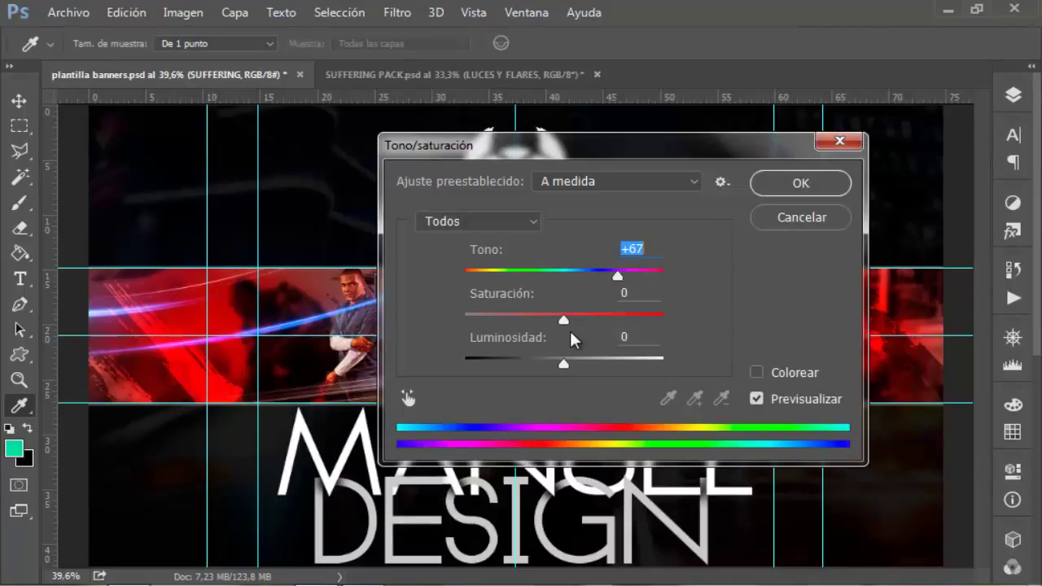
pyautogui.hotkey('shift', 'Down')
pyautogui.hotkey('shift', 'Down')
pyautogui.hotkey('shift', 'Down')
pyautogui.hotkey('shift', 'Down')
pyautogui.hotkey('shift', 'Down')
pyautogui.hotkey('shift', 'Down')
pyautogui.hotkey('shift', 'Down')
pyautogui.hotkey('shift', 'Down')
pyautogui.hotkey('shift', 'Down')
pyautogui.hotkey('shift', 'Down')
pyautogui.hotkey('shift', 'Down')
pyautogui.hotkey('shift', 'Down')
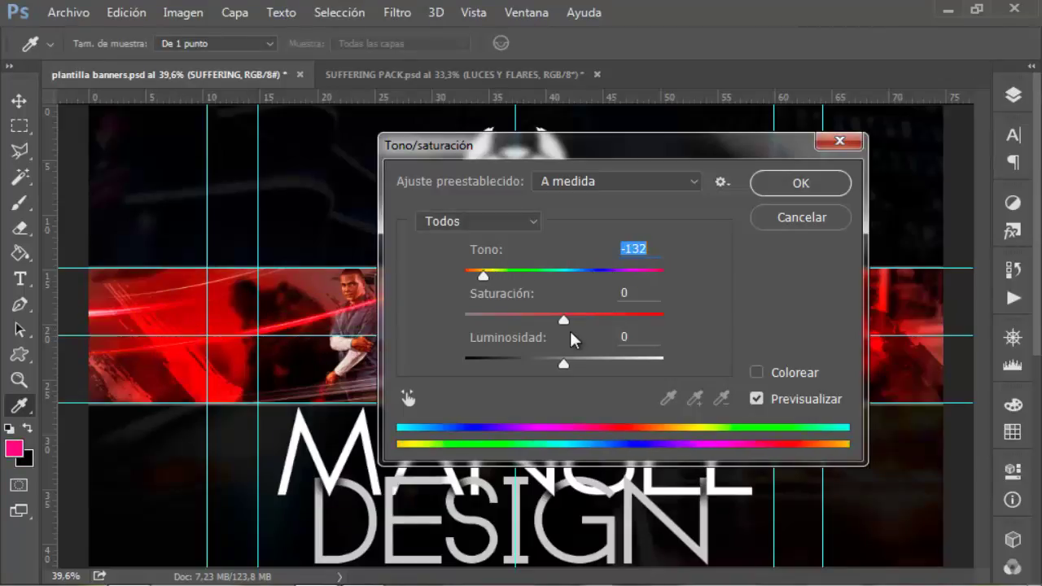
pyautogui.hotkey('shift', 'Down')
pyautogui.hotkey('shift', 'Down')
pyautogui.press('Return')
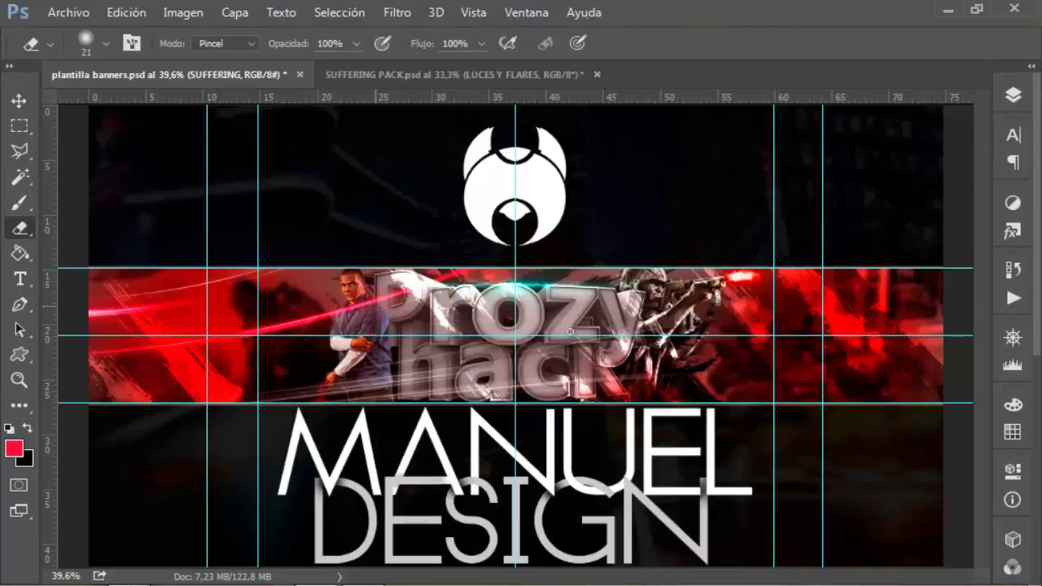
pyautogui.scroll(2, 569, 332)
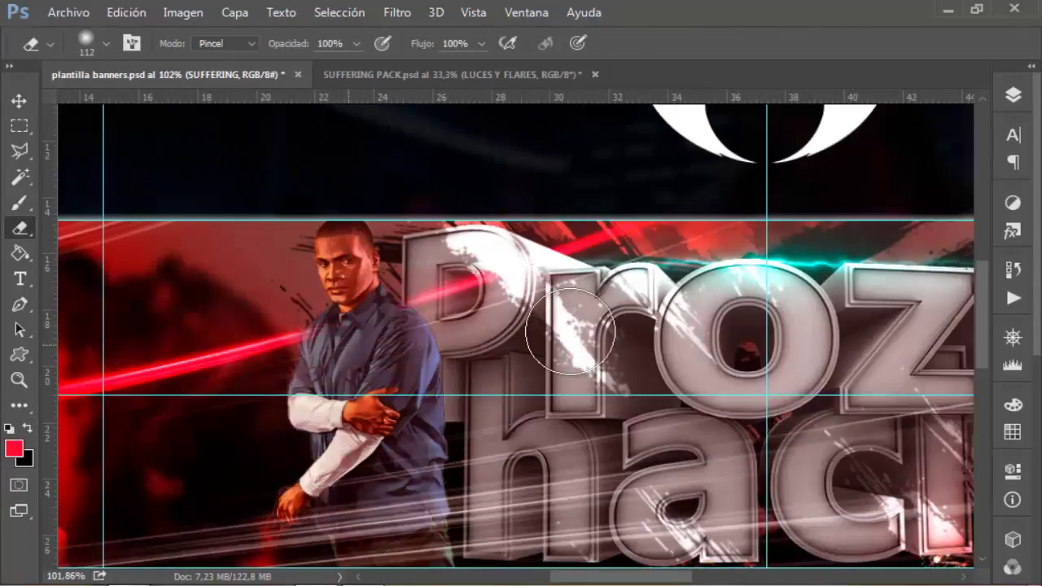
pyautogui.scroll(-5, 570, 331)
pyautogui.press('F7')
# Position the SUFFERING flare over the banner and scale it to 40%.
pyautogui.press('F7')
pyautogui.press('v')
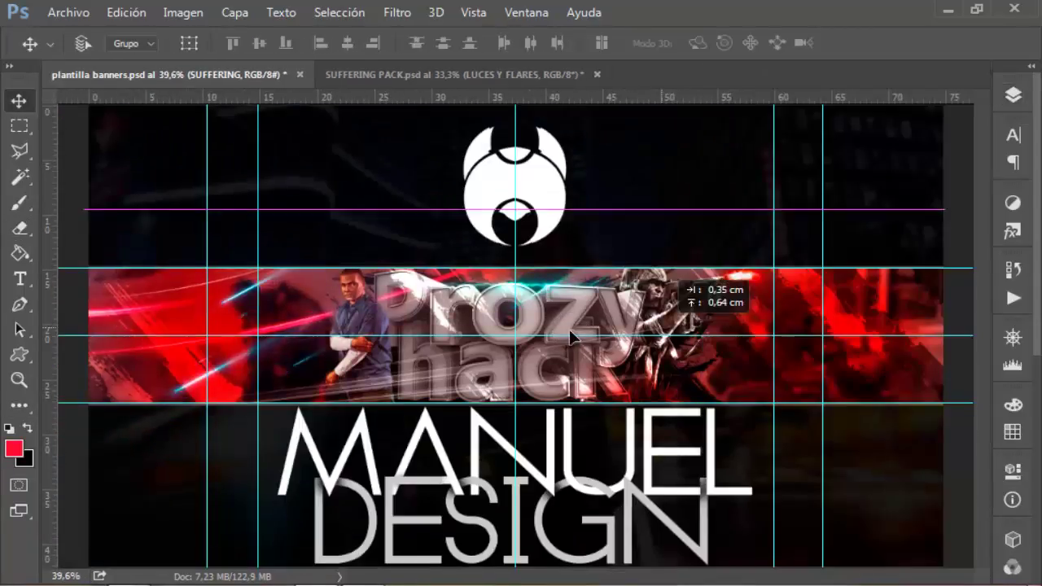
pyautogui.moveTo(570, 330); pyautogui.dragTo(570, 330)
pyautogui.press('F7')
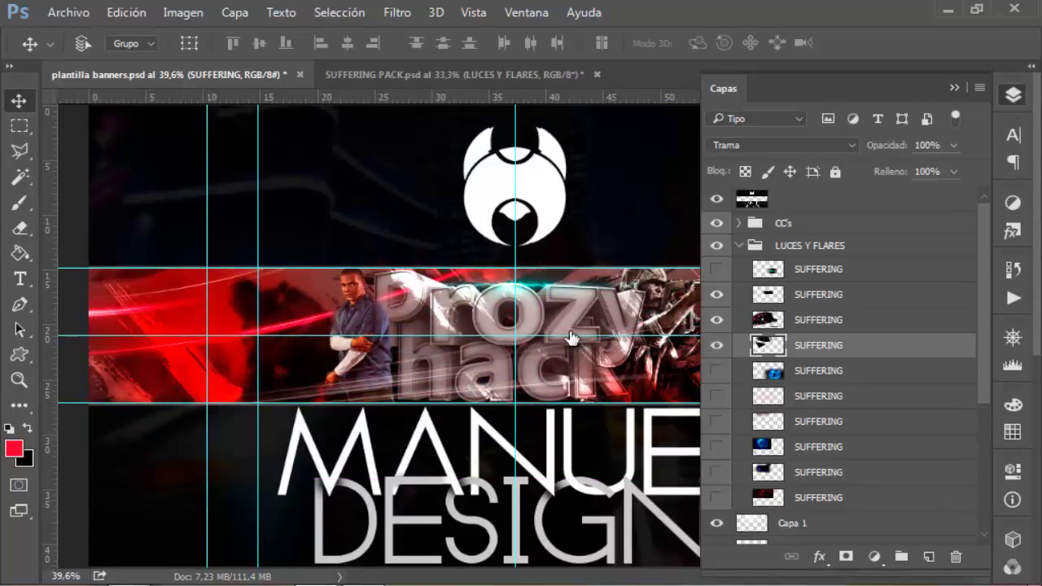
pyautogui.press('F7')
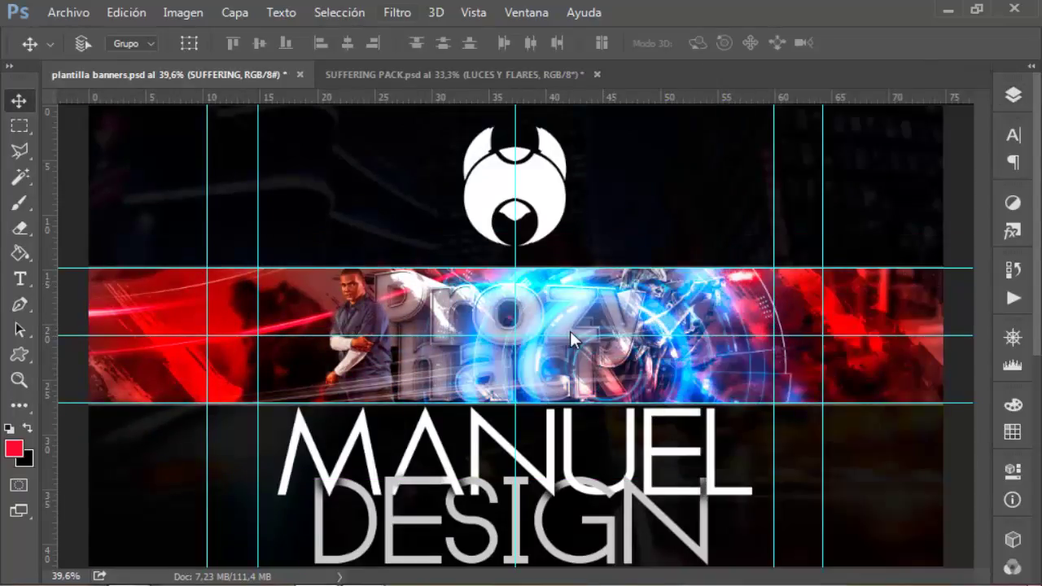
pyautogui.hotkey('ctrl', 't')
pyautogui.click(305, 43)
pyautogui.write('40')
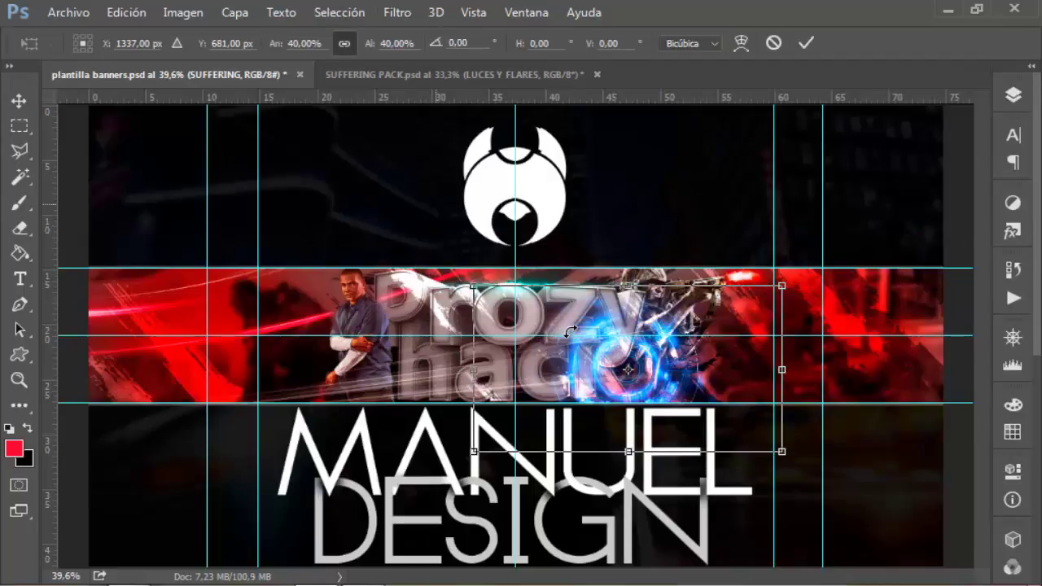
# Colourize the SUFFERING flare red with Hue/Saturation.
pyautogui.press('F7')
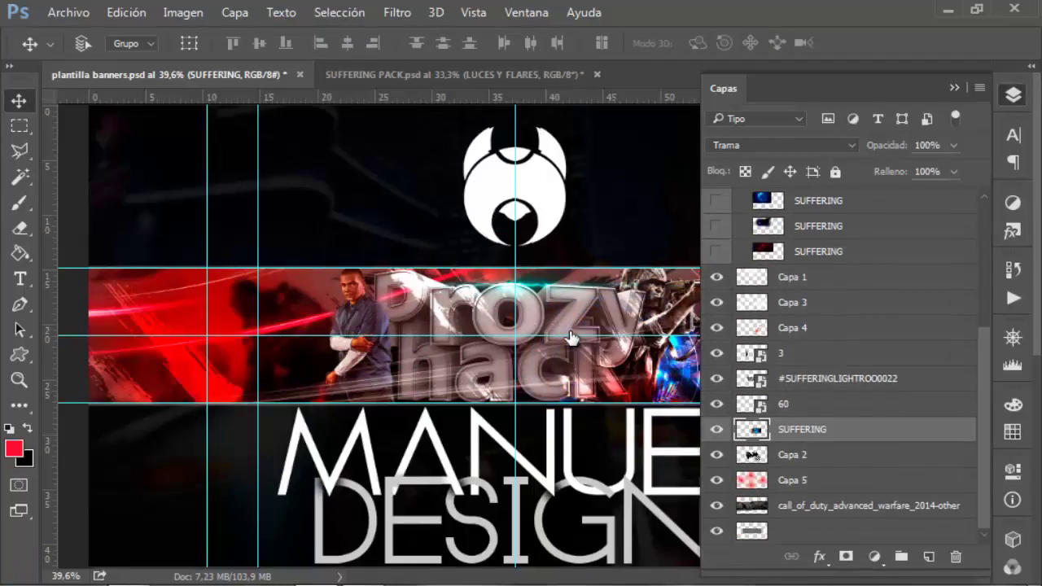
pyautogui.hotkey('ctrl', 'u')
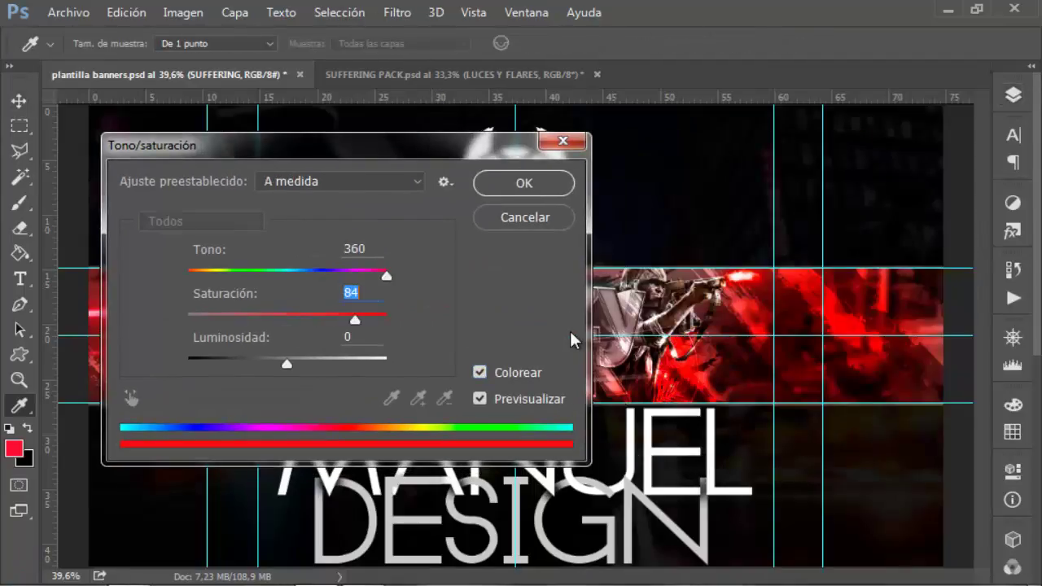
pyautogui.write('5')
pyautogui.press('Return')
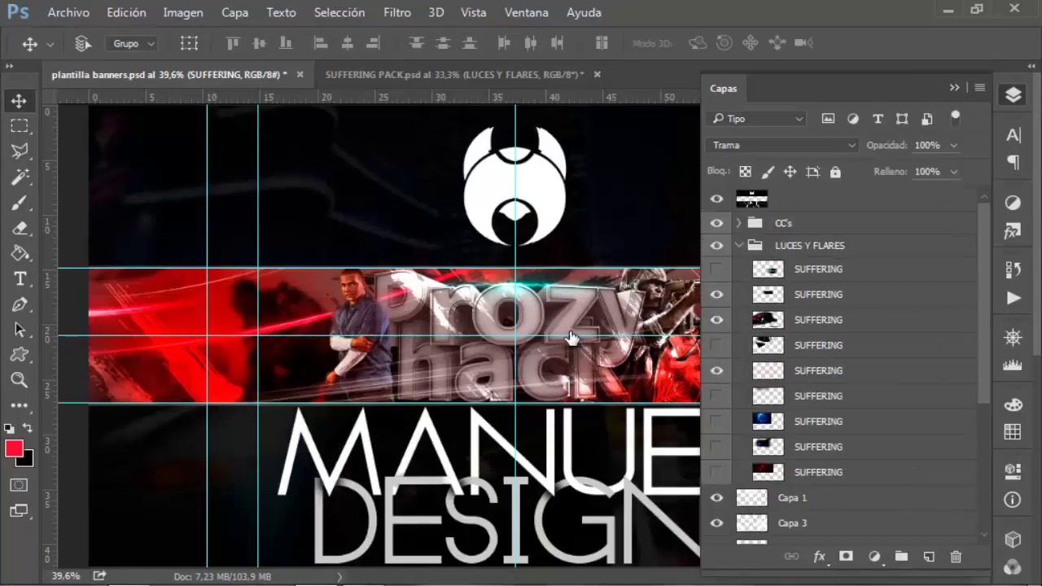
pyautogui.press('F7')
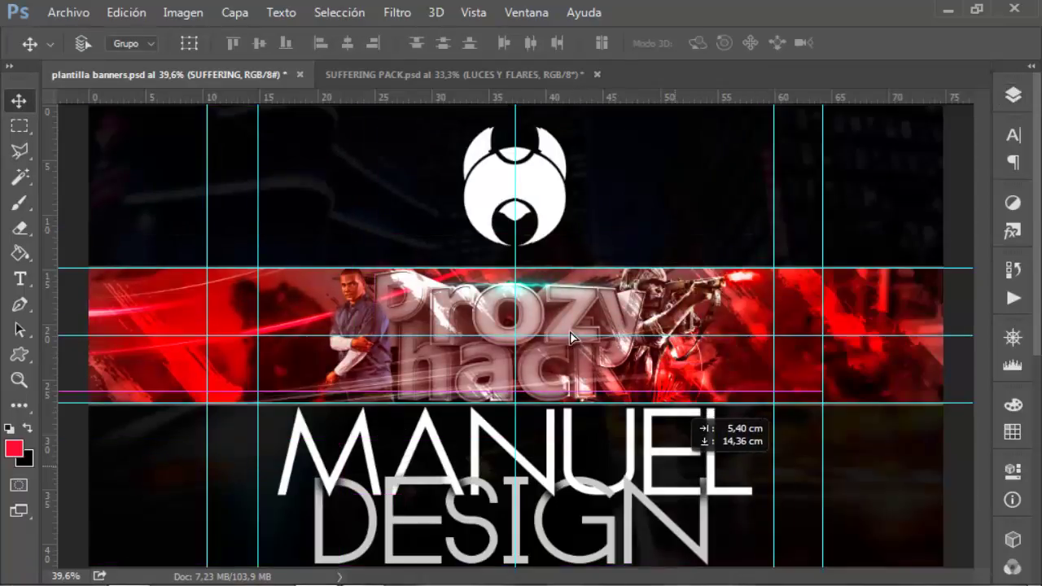
# Select the LUCES Y FLARES group, then another SUFFERING light layer.
pyautogui.click(570, 331)
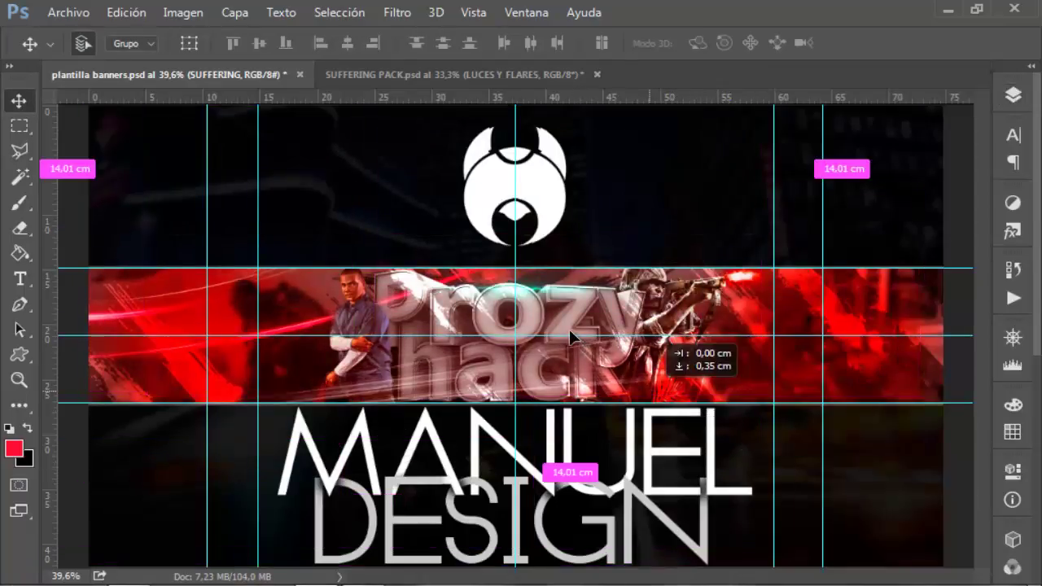
pyautogui.press('F7')
pyautogui.click(570, 330)
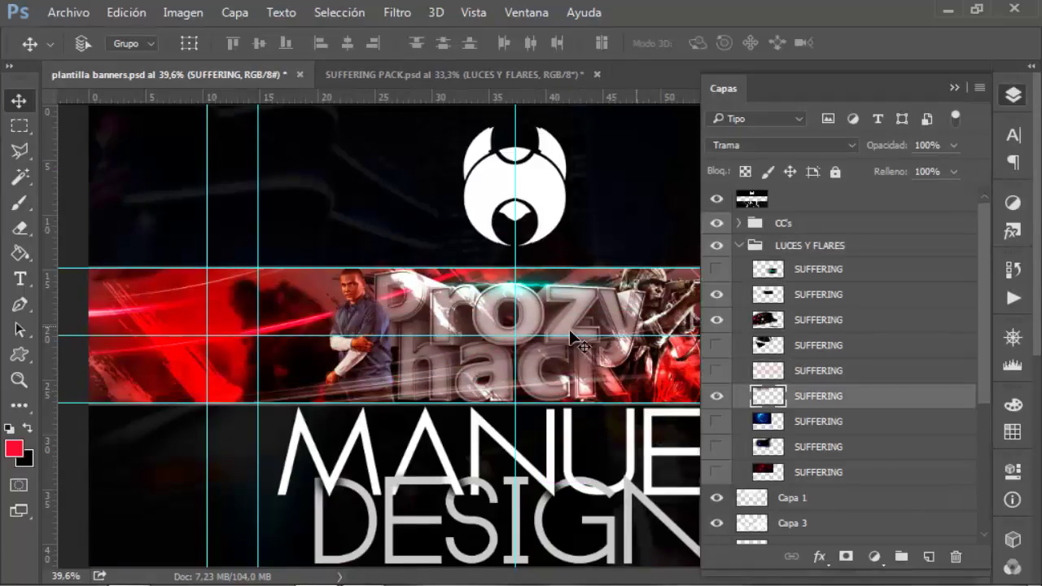
pyautogui.press('F7')
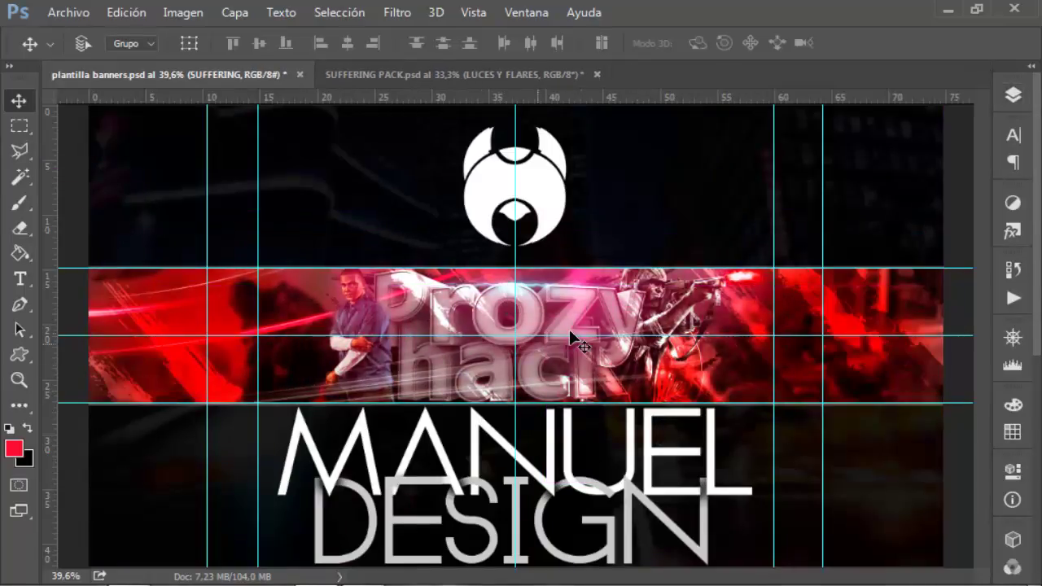
# Nudge the red light over the banner, then show and select a hidden SUFFERING light layer.
pyautogui.moveTo(570, 331); pyautogui.dragTo(569, 338)
pyautogui.press('F7')
pyautogui.click(716, 421)
pyautogui.click(818, 420)
pyautogui.press('F7')
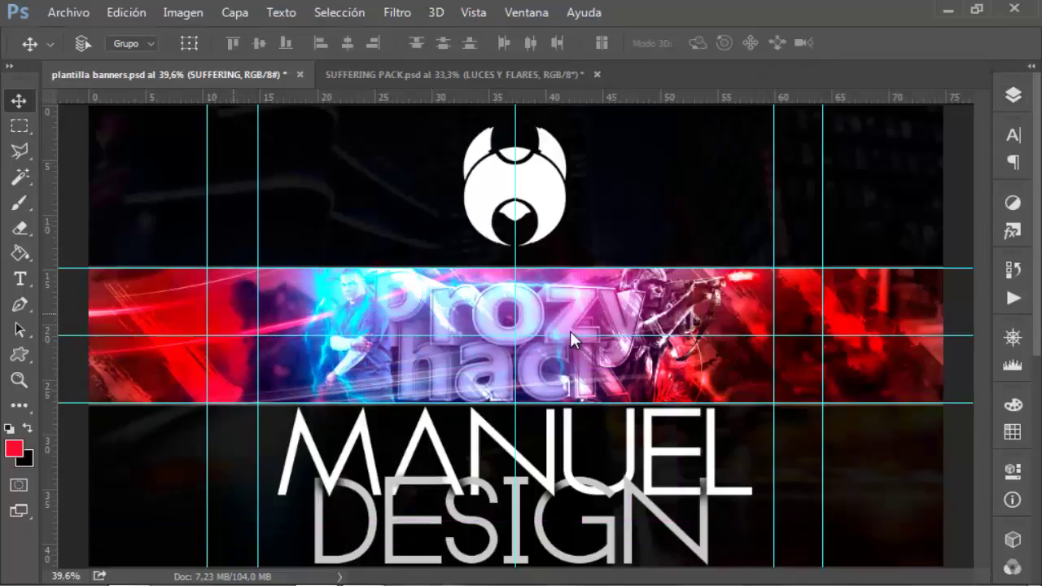
pyautogui.press('F7')
# Colourize the SUFFERING light red at hue 360, then delete the selected layer.
pyautogui.hotkey('ctrl', 'u')
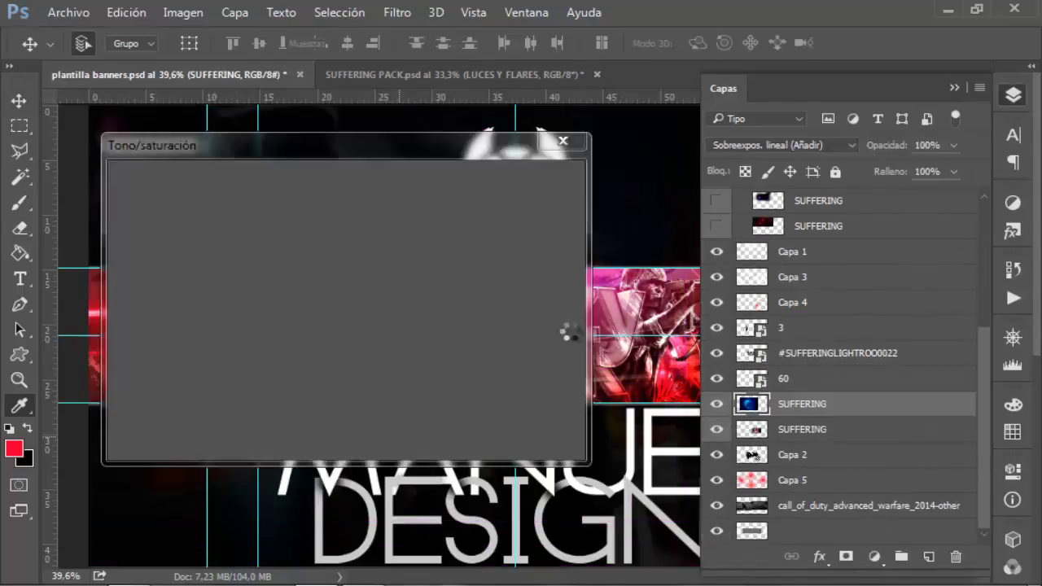
pyautogui.press('Tab')
pyautogui.write('6')
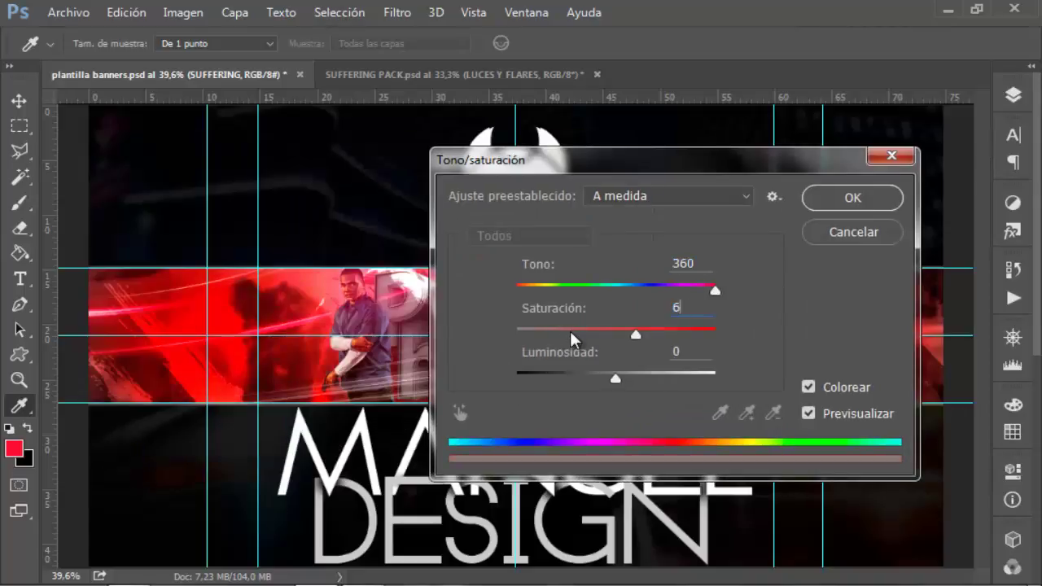
pyautogui.press('Return')
pyautogui.press('F7')
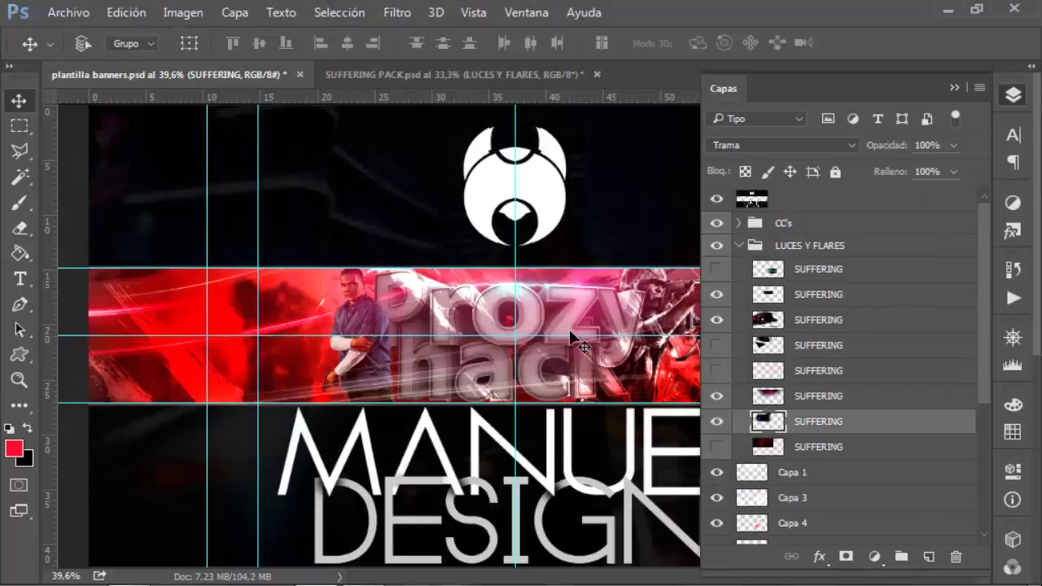
pyautogui.press('Delete')
# Place the light layer across the banner and enlarge it to 145%.
pyautogui.moveTo(570, 334); pyautogui.dragTo(572, 336)
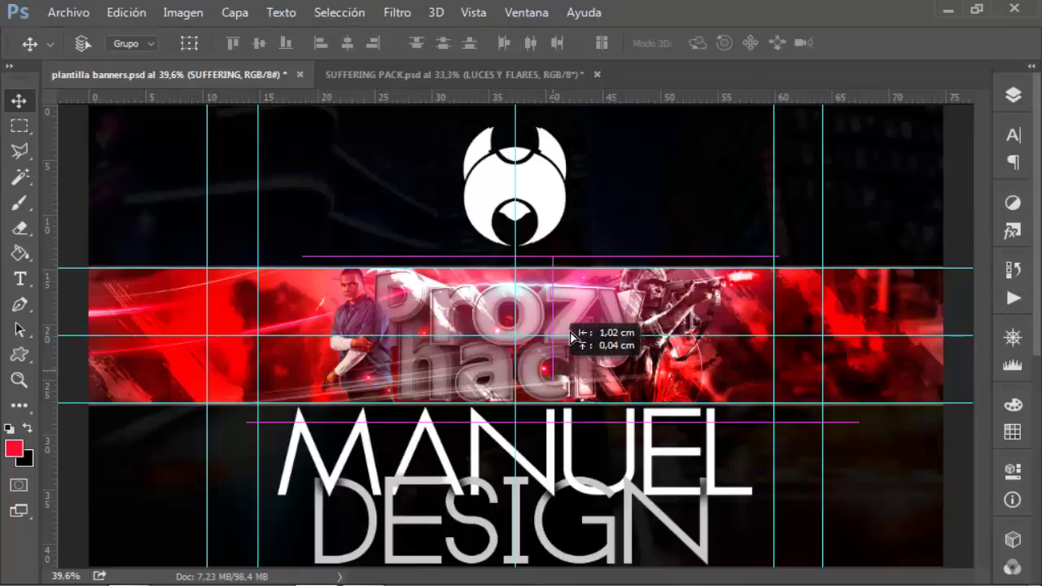
pyautogui.moveTo(572, 336); pyautogui.dragTo(569, 334)
pyautogui.hotkey('ctrl', 't')
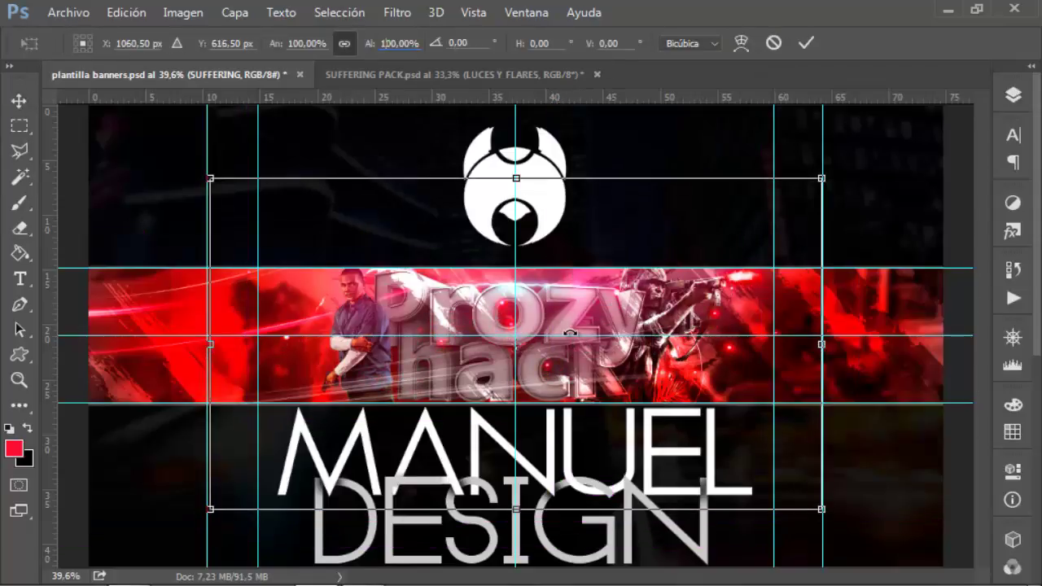
pyautogui.write('145')
pyautogui.press('Return')
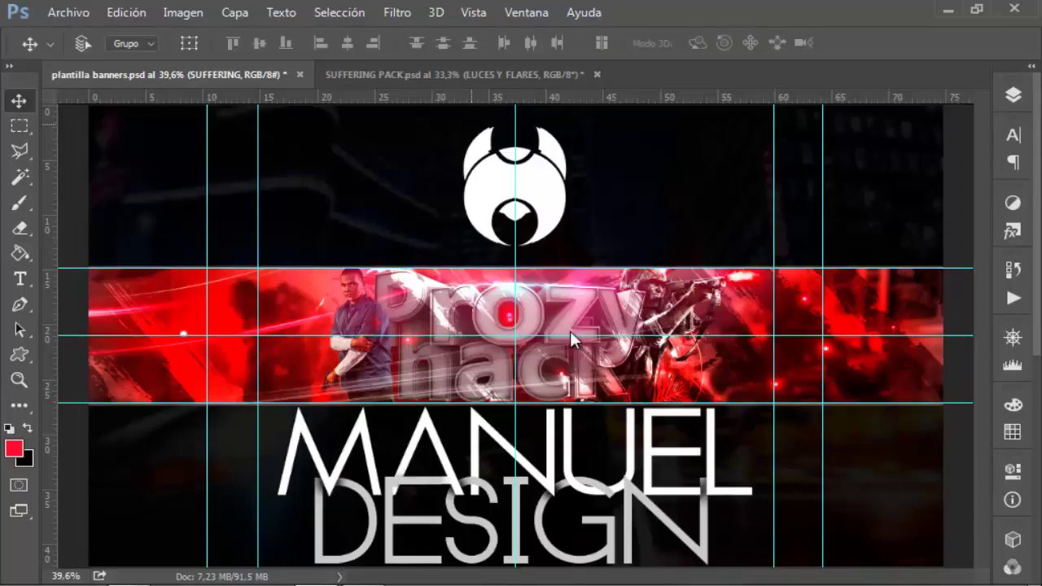
pyautogui.press('F7')
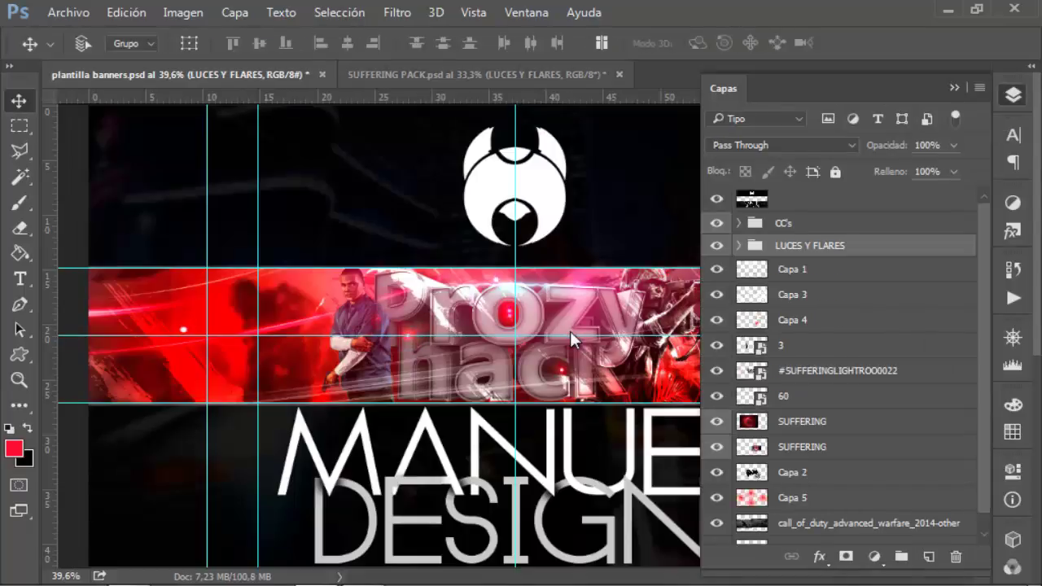
# Copy an explosion image from SUFFERING PACK into the banner and enlarge it to 150%.
pyautogui.hotkey('ctrl', 'Tab')
pyautogui.moveTo(572, 339); pyautogui.dragTo(569, 331)
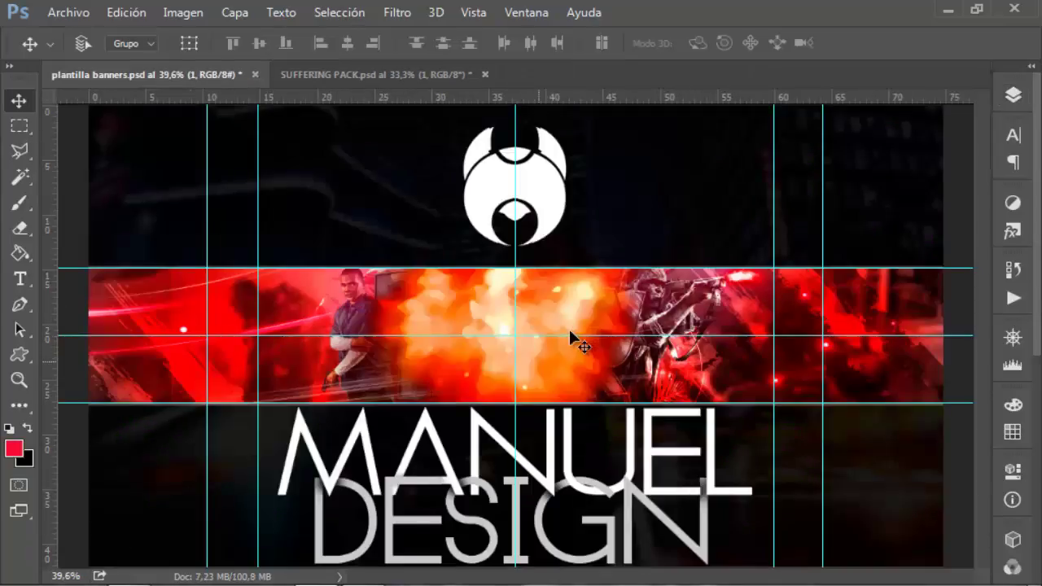
pyautogui.hotkey('ctrl', 't')
pyautogui.write('150')
pyautogui.press('Return')
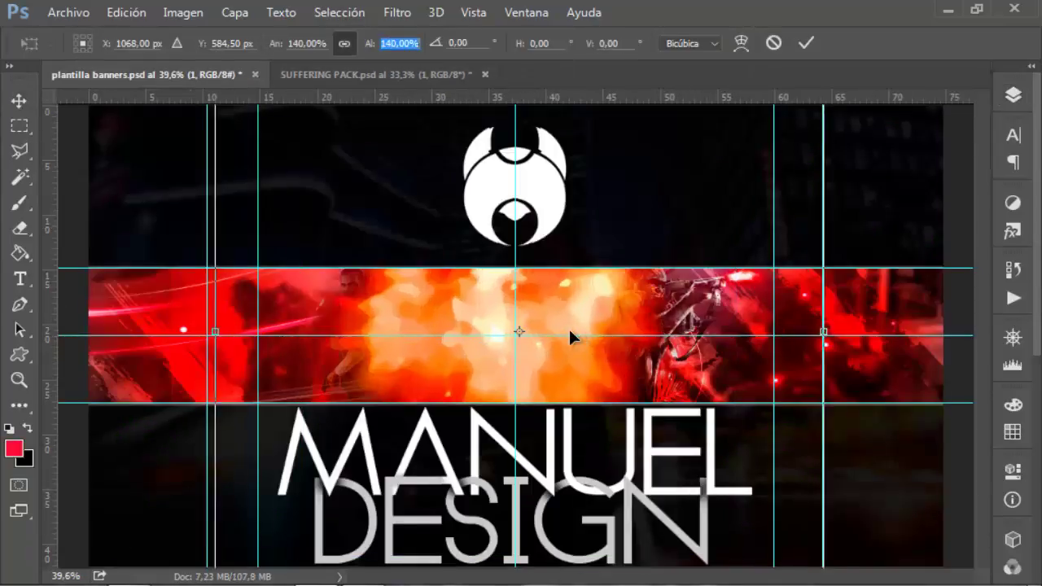
pyautogui.press('Return')
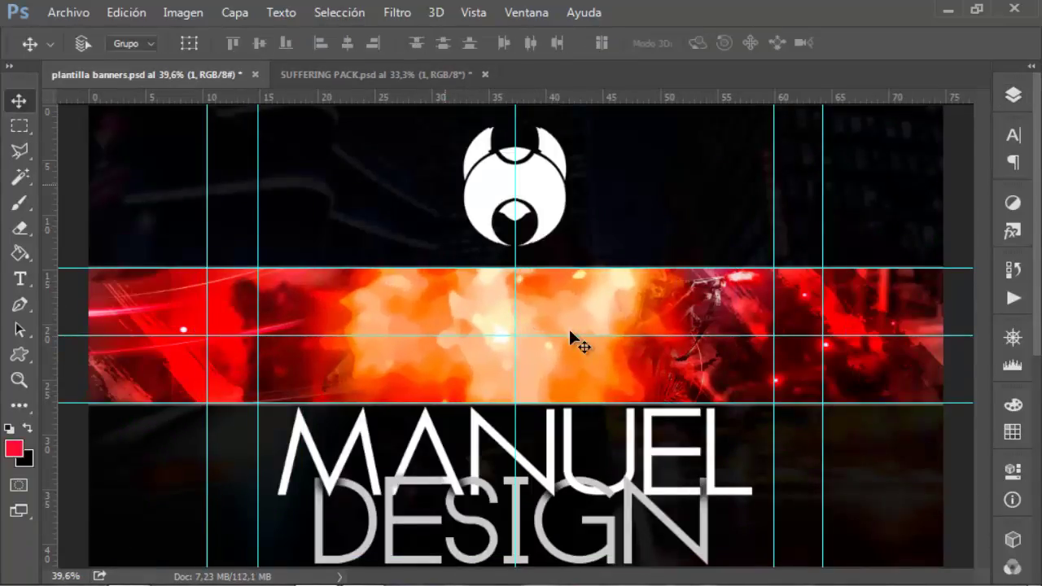
# Move the explosion layer 1 beneath layer 60, then return to SUFFERING PACK.
pyautogui.press('F7')
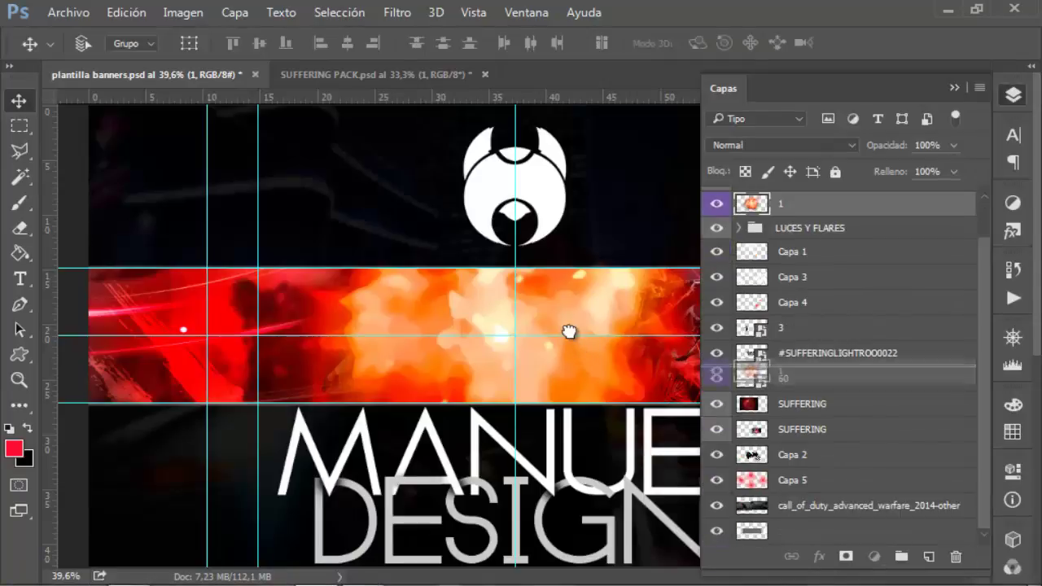
pyautogui.moveTo(568, 331); pyautogui.dragTo(570, 332)
pyautogui.press('F7')
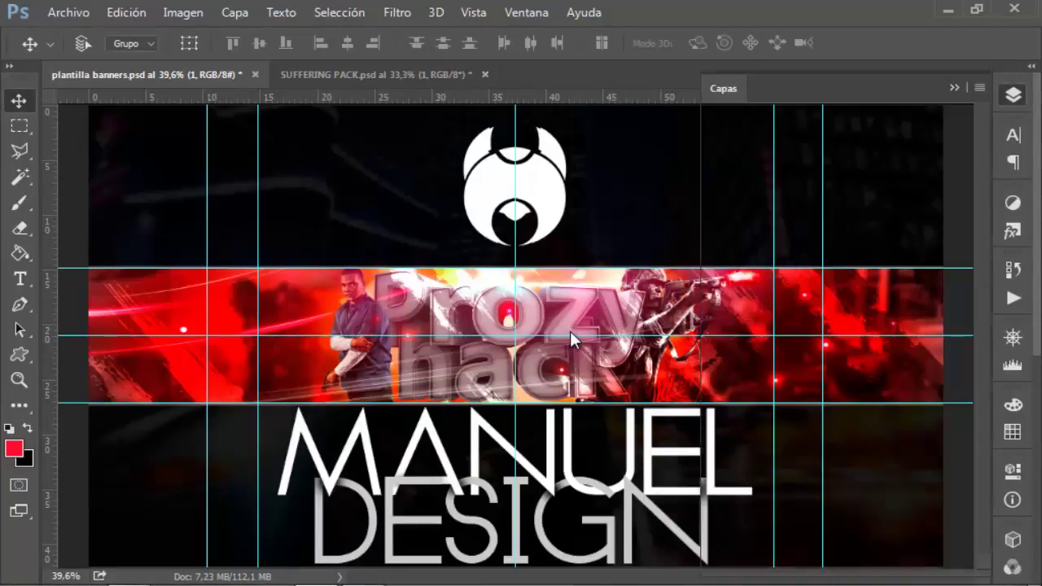
pyautogui.press('F7')
pyautogui.hotkey('ctrl', 'Tab')
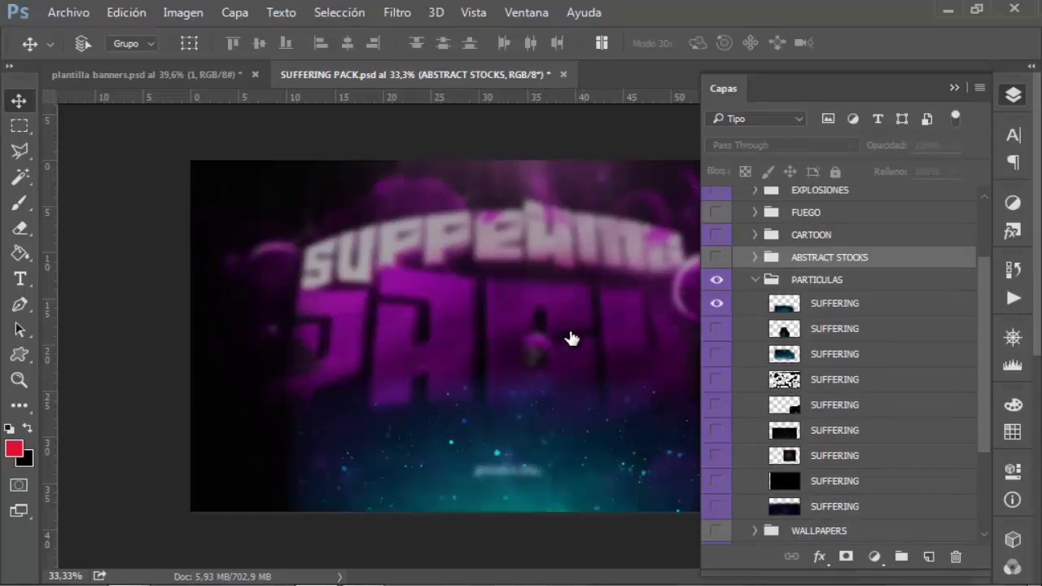
# Copy a PARTICULAS particle image into the banner and enlarge it to 164%.
pyautogui.hotkey('ctrl', 'Tab')
pyautogui.moveTo(570, 334); pyautogui.dragTo(570, 333)
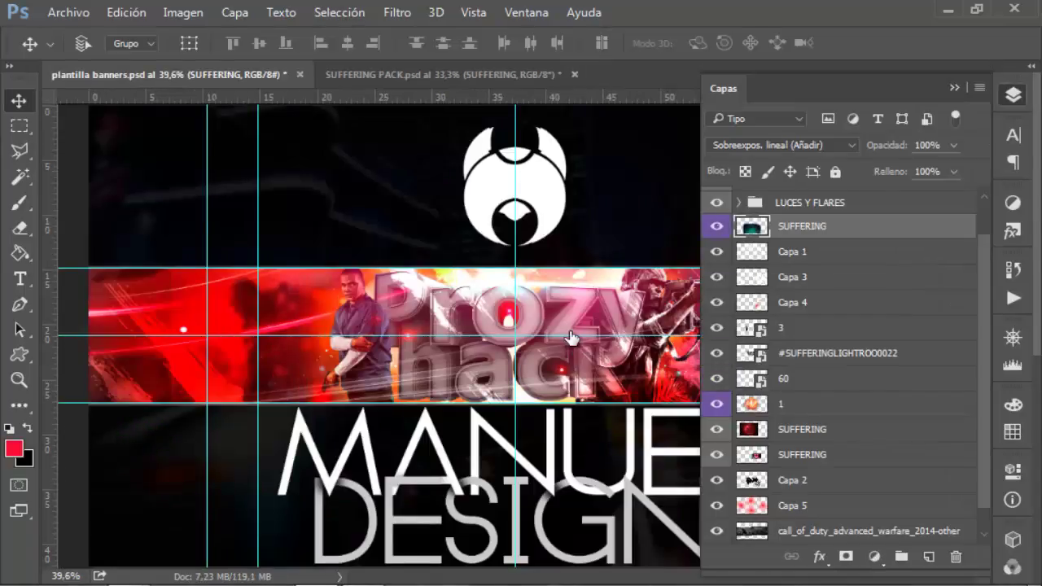
pyautogui.hotkey('ctrl', 't')
pyautogui.write('164')
pyautogui.press('Tab')
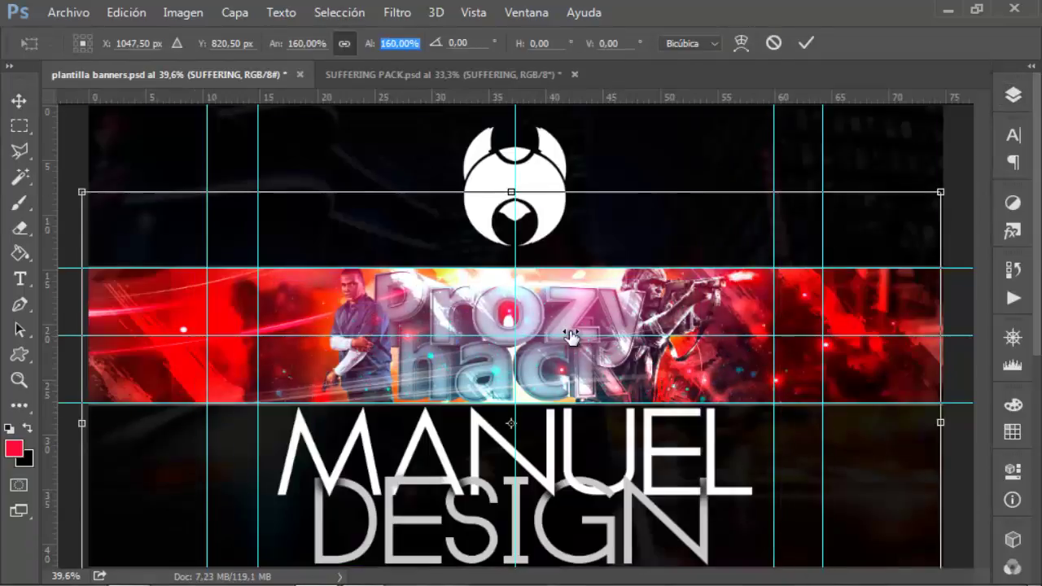
pyautogui.press('Return')
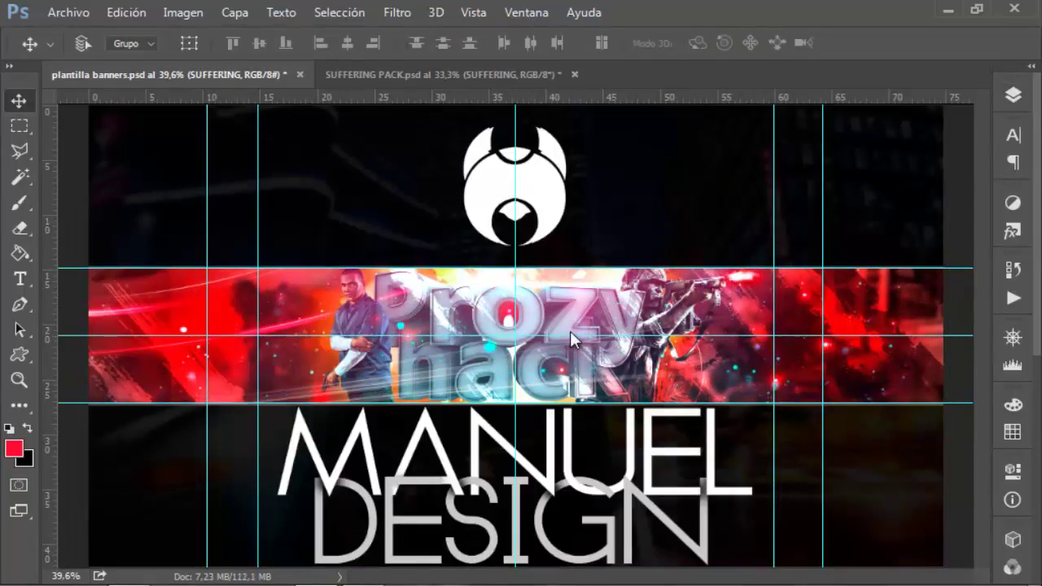
# Tint the particle layer red using Hue/Saturation Colorize.
pyautogui.hotkey('ctrl', 'u')
pyautogui.write('29')
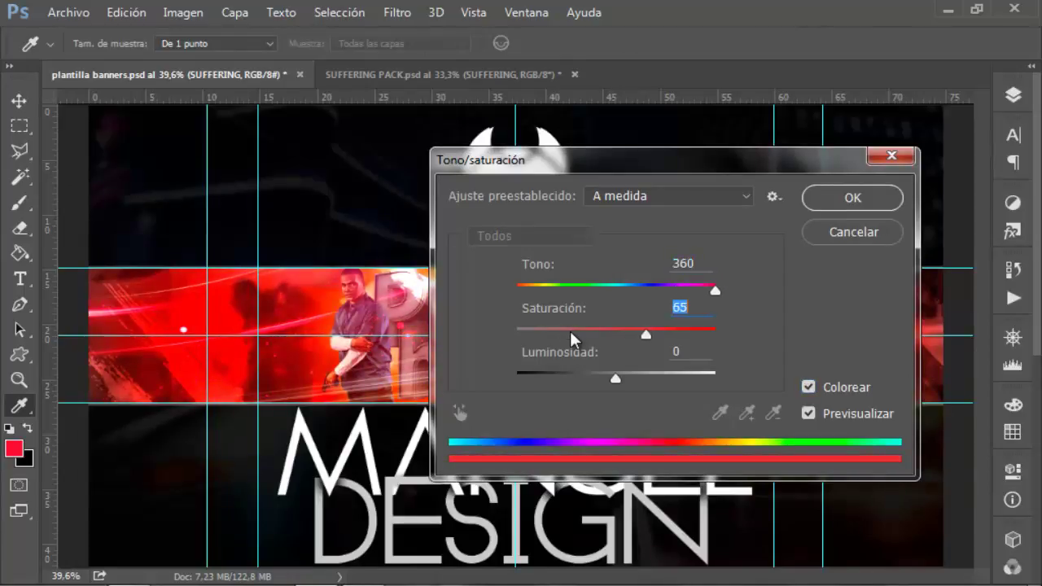
pyautogui.press('Return')
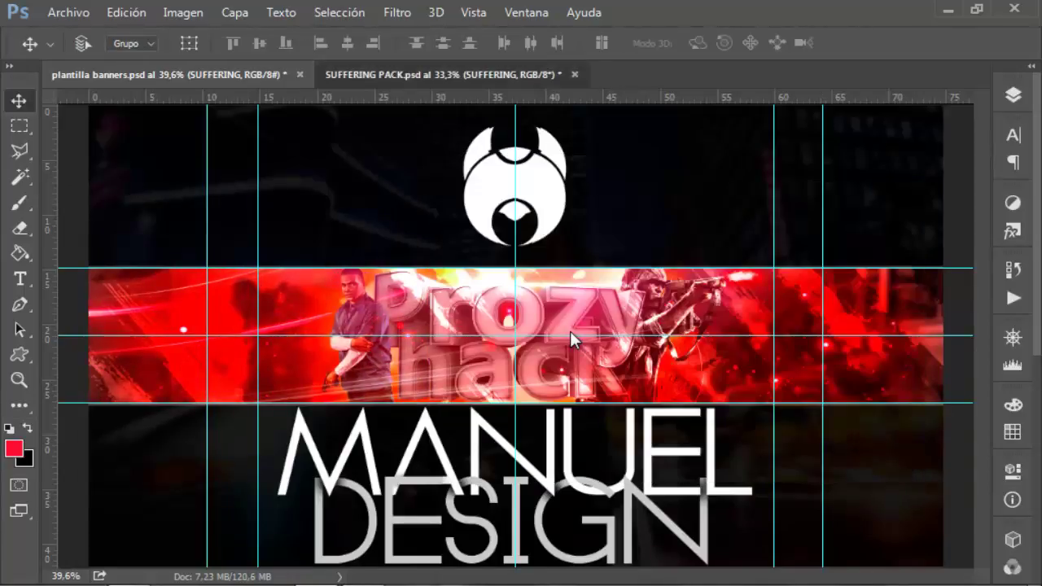